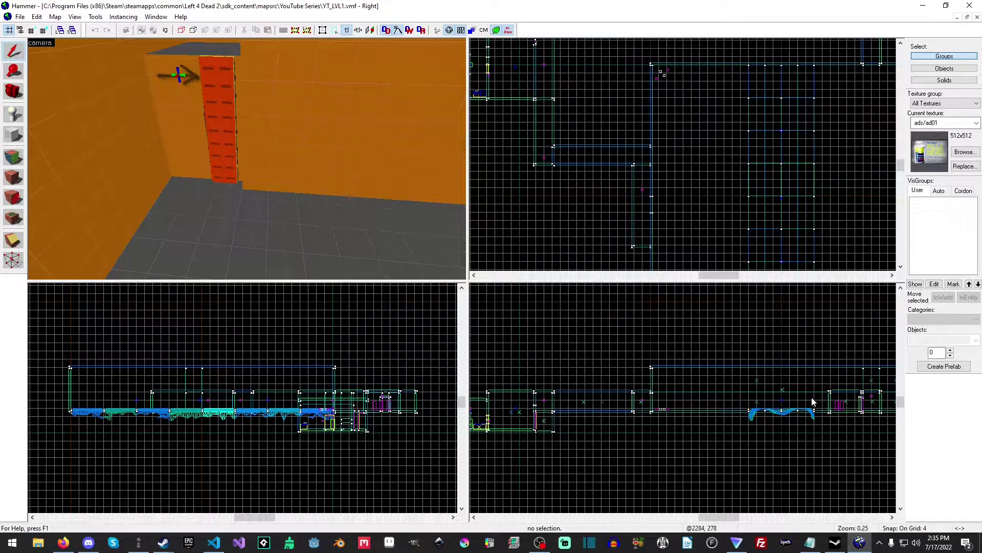
Step: Place a prop_static entity on the floor near the corner of the orange room
{"action": "key", "text": "z"}
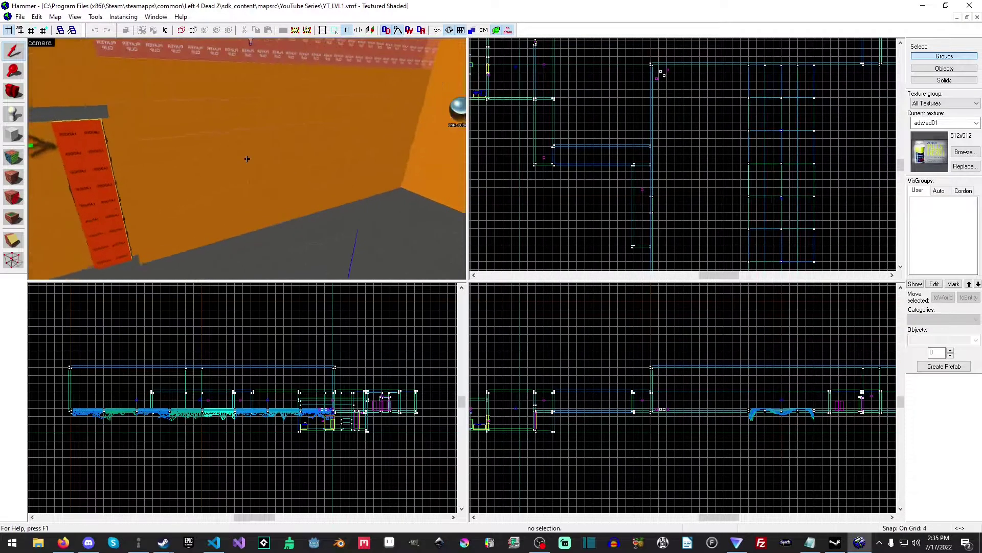
{"action": "key", "text": "w"}
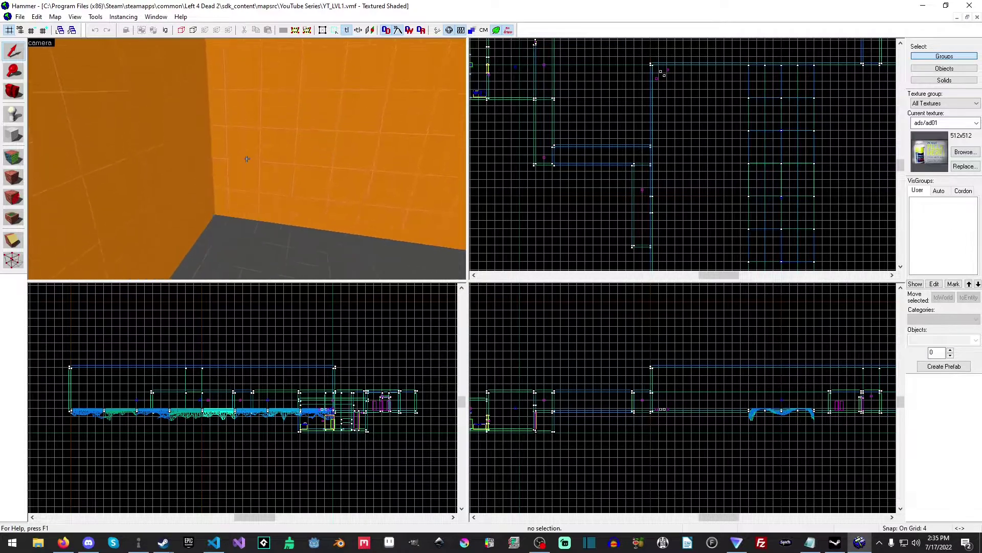
{"action": "key", "text": "z"}
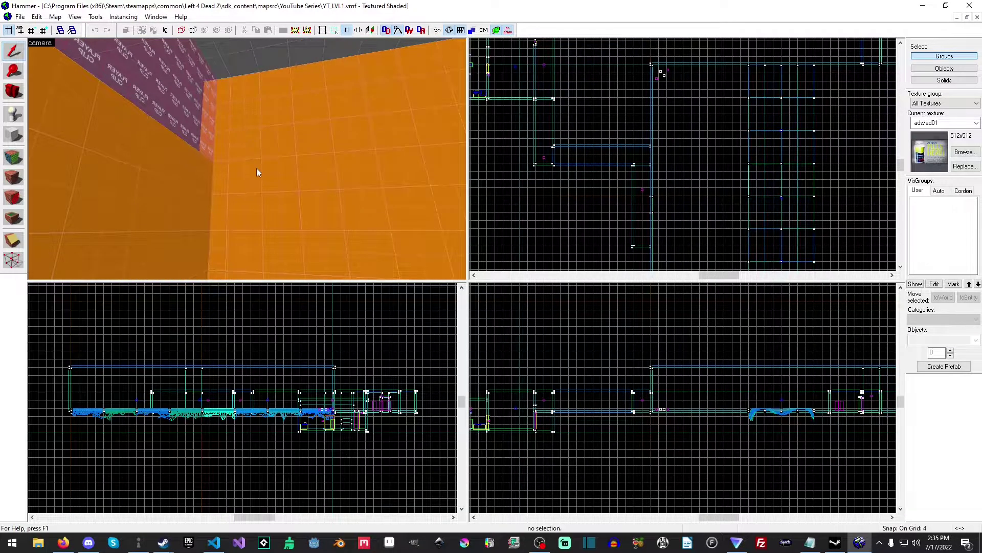
{"action": "left_click", "coordinate": [14, 114]}
{"action": "key", "text": "z"}
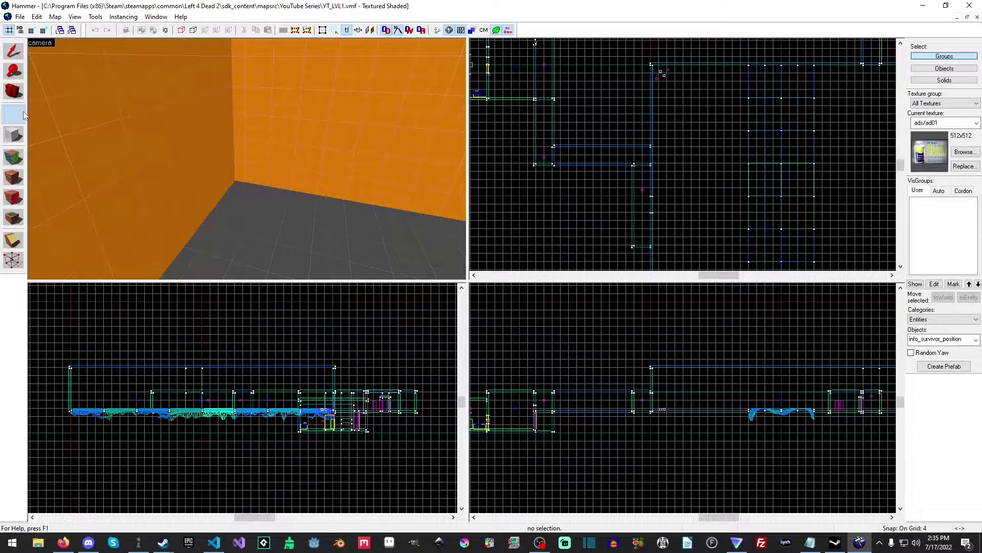
{"action": "left_click", "coordinate": [966, 342]}
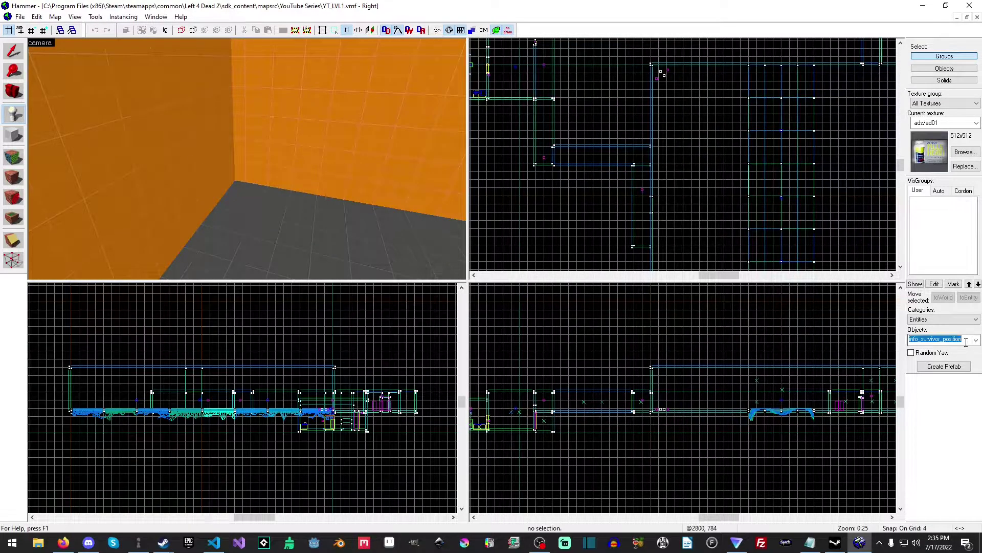
{"action": "type", "text": "prop"}
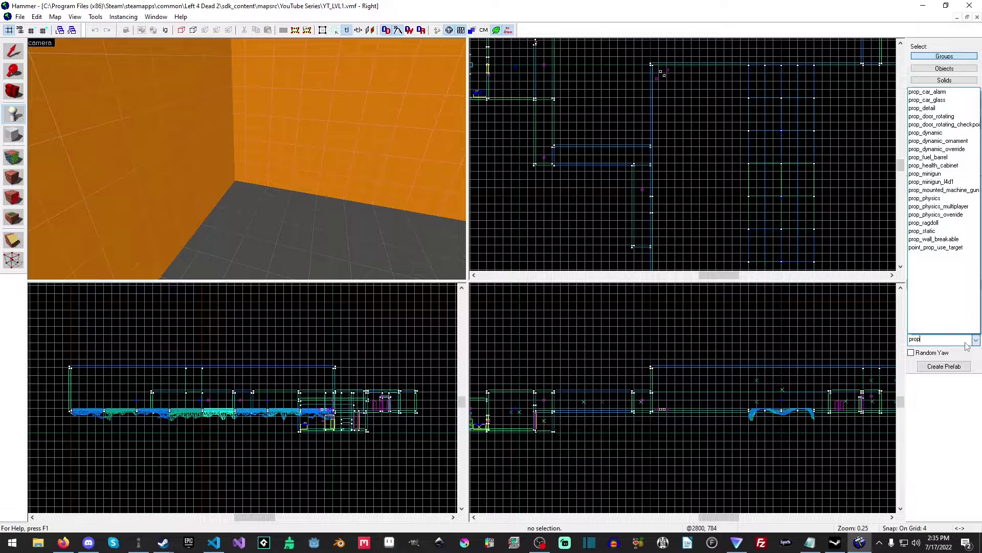
{"action": "type", "text": "_static"}
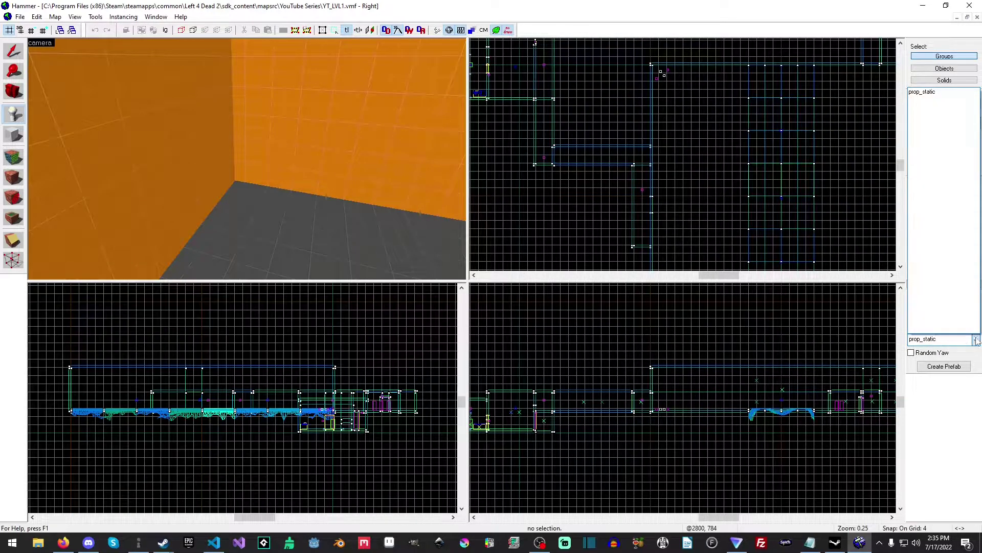
{"action": "left_click", "coordinate": [944, 92]}
{"action": "left_click", "coordinate": [258, 185]}
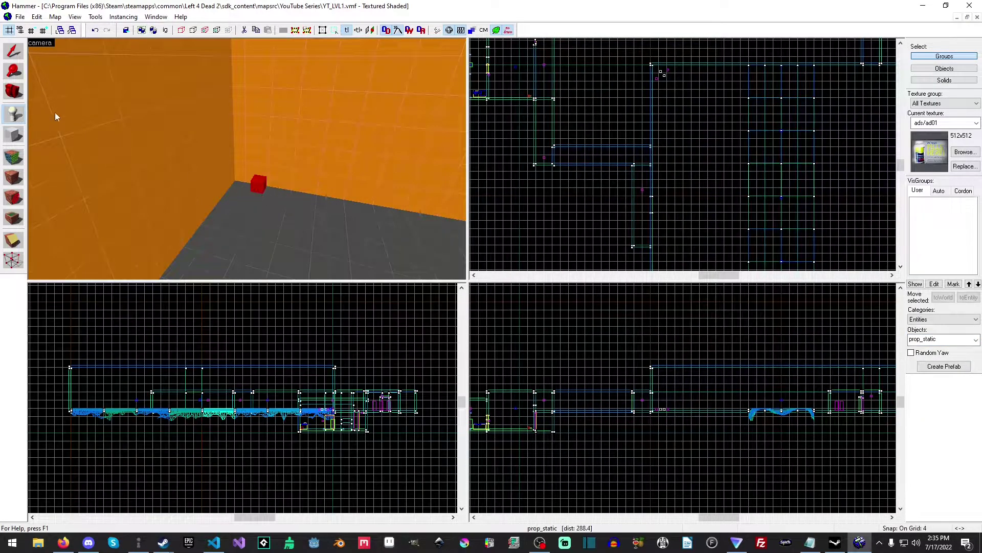
Step: Open the new prop's properties and filter the world model browser by "pipe"
{"action": "left_click", "coordinate": [13, 50]}
{"action": "left_click", "coordinate": [259, 183]}
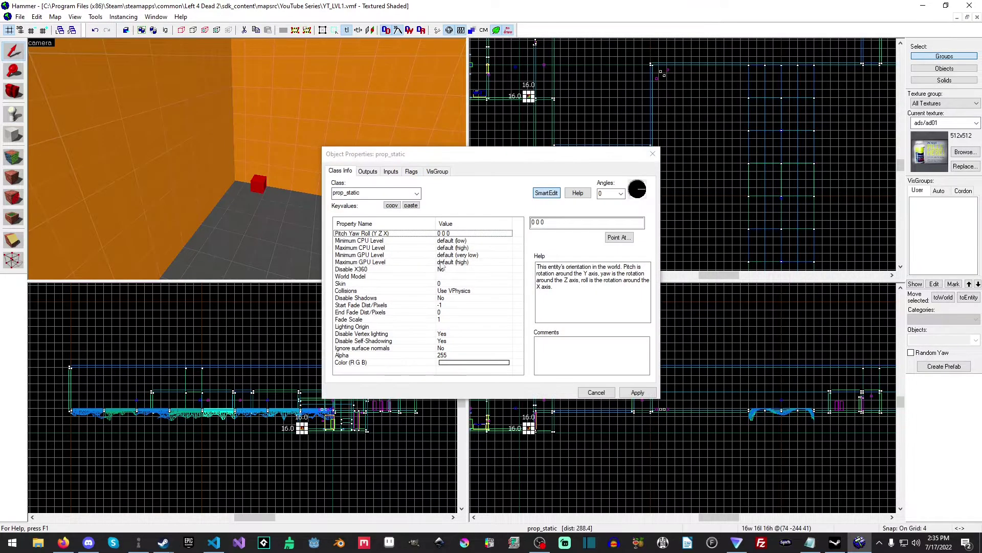
{"action": "left_click", "coordinate": [485, 263]}
{"action": "left_click", "coordinate": [528, 234]}
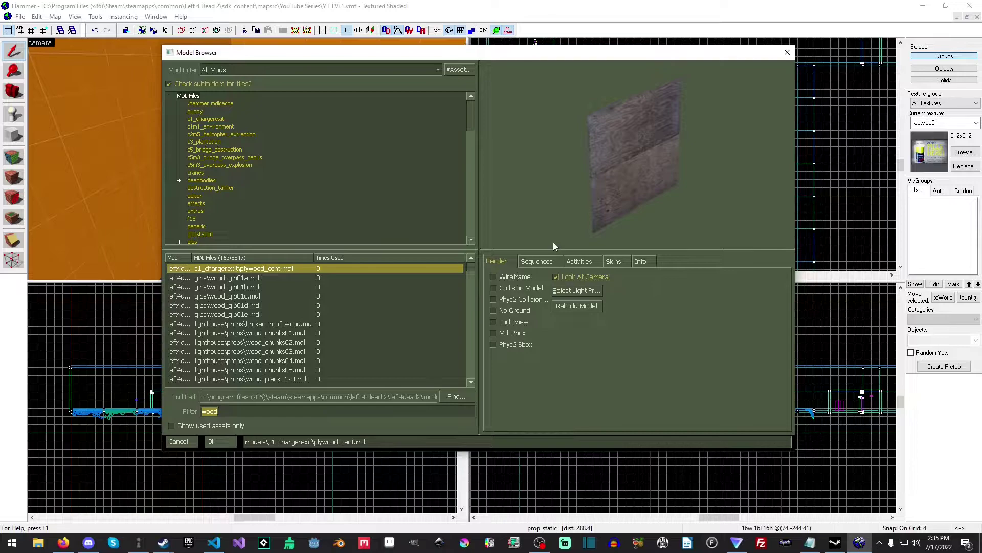
{"action": "type", "text": "pipe"}
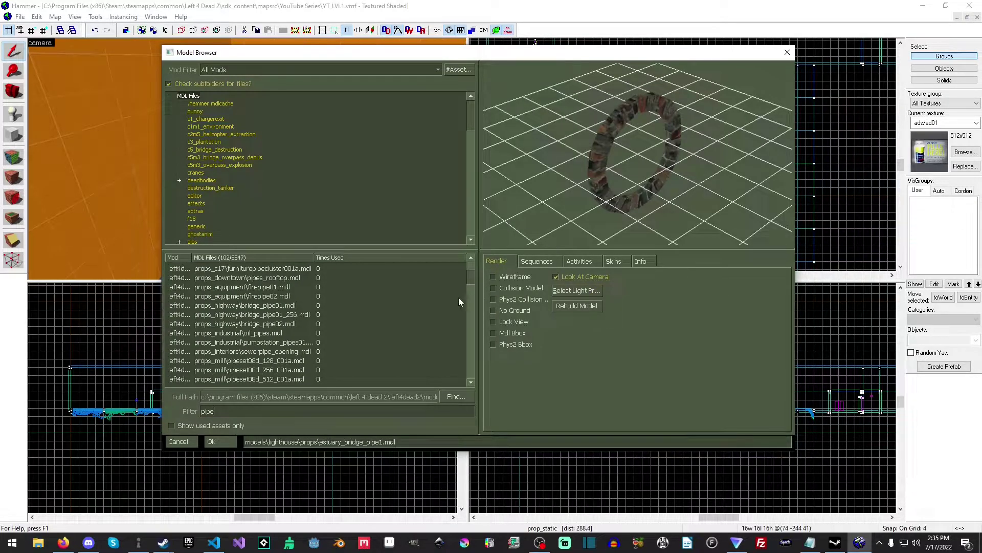
{"action": "scroll", "coordinate": [397, 287], "scroll_direction": "down", "scroll_amount": 20}
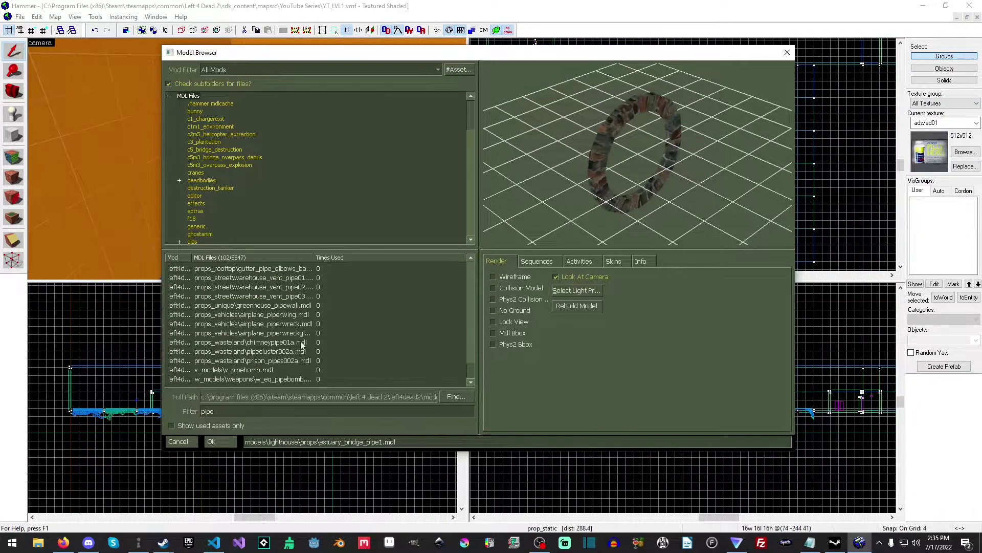
Step: Preview pipe models and apply props_rooftop/gutter_pipe_256.mdl as the prop's world model
{"action": "left_click", "coordinate": [302, 342]}
{"action": "left_click", "coordinate": [290, 307]}
{"action": "scroll", "coordinate": [281, 327], "scroll_direction": "up", "scroll_amount": 3}
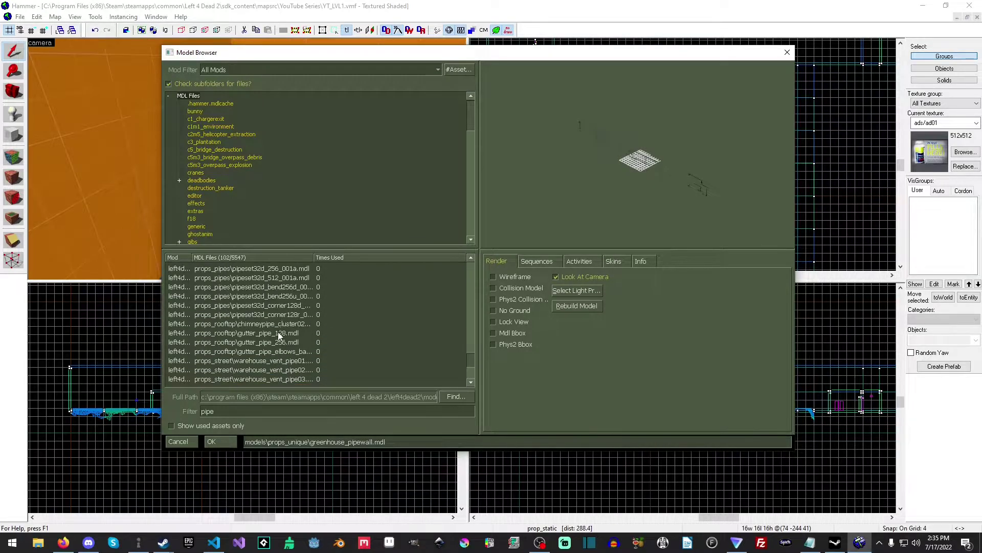
{"action": "left_click", "coordinate": [279, 333]}
{"action": "left_click", "coordinate": [278, 343]}
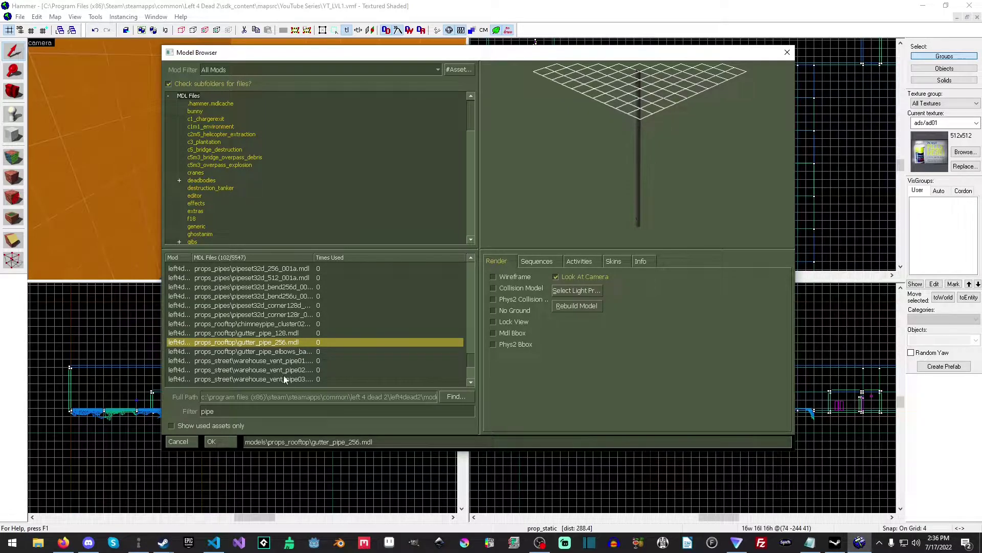
{"action": "left_click", "coordinate": [233, 442]}
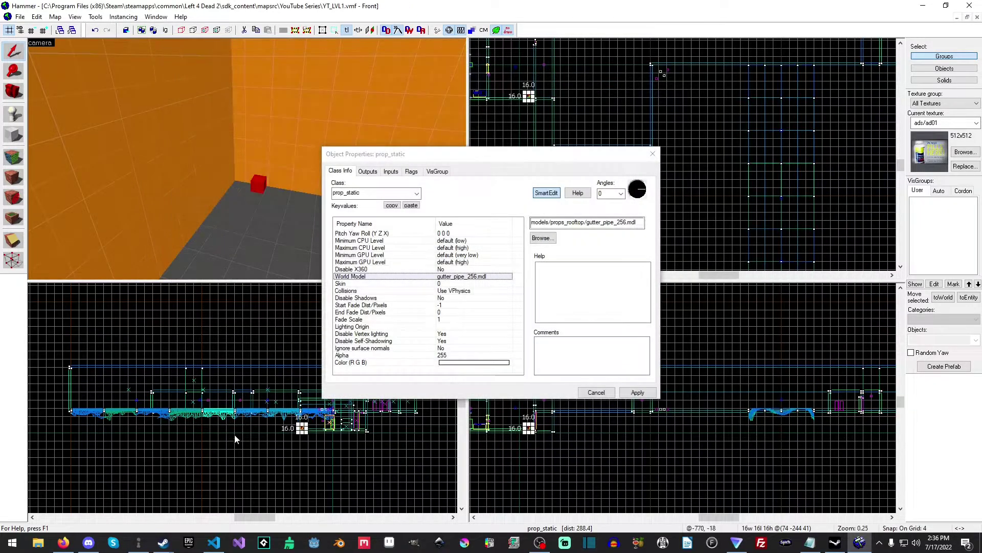
{"action": "left_click", "coordinate": [637, 392]}
{"action": "left_click", "coordinate": [613, 394]}
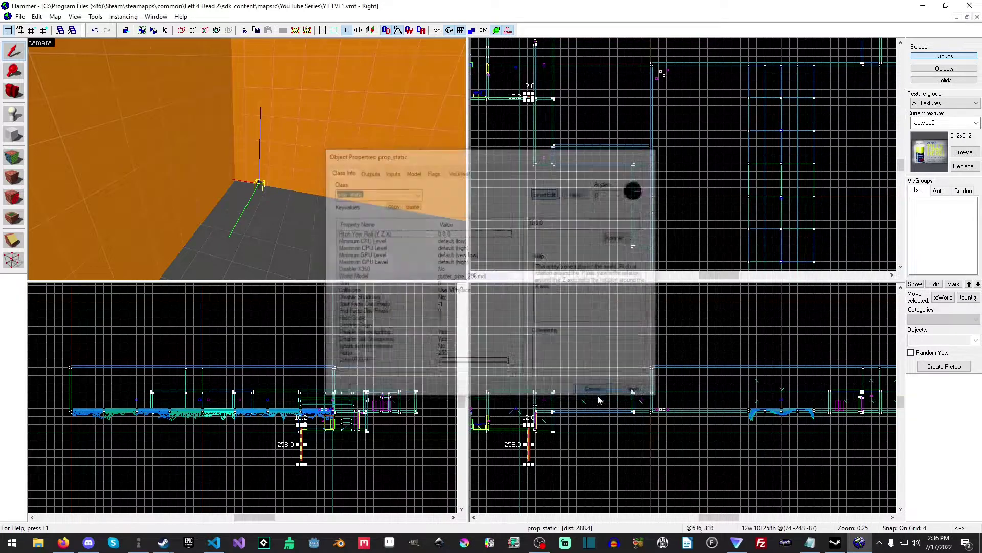
Step: Raise the gutter pipe vertically so its lower end stands on the room's floor
{"action": "scroll", "coordinate": [527, 434], "scroll_direction": "up", "scroll_amount": 10}
{"action": "left_click_drag", "start_coordinate": [580, 450], "coordinate": [583, 335]}
{"action": "key", "text": "z"}
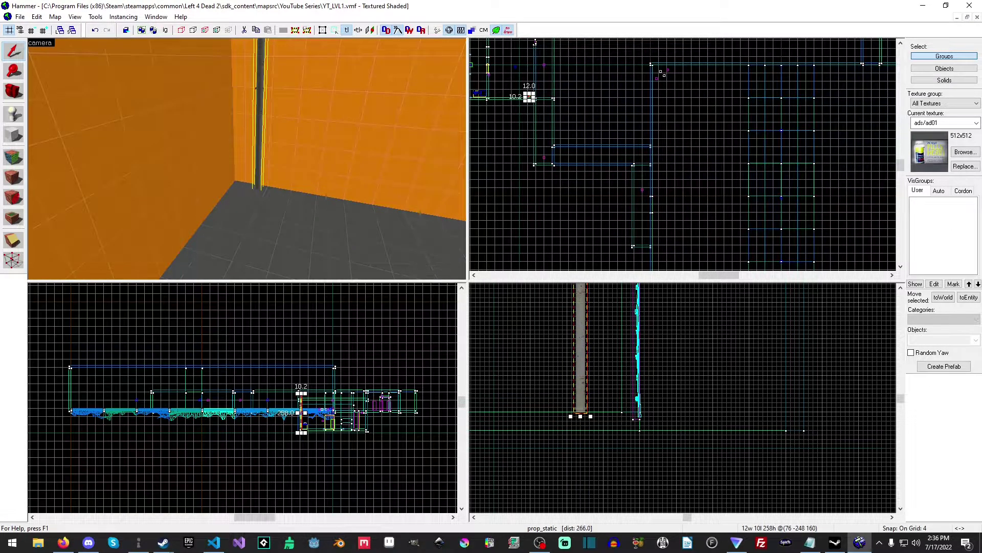
{"action": "key", "text": "w"}
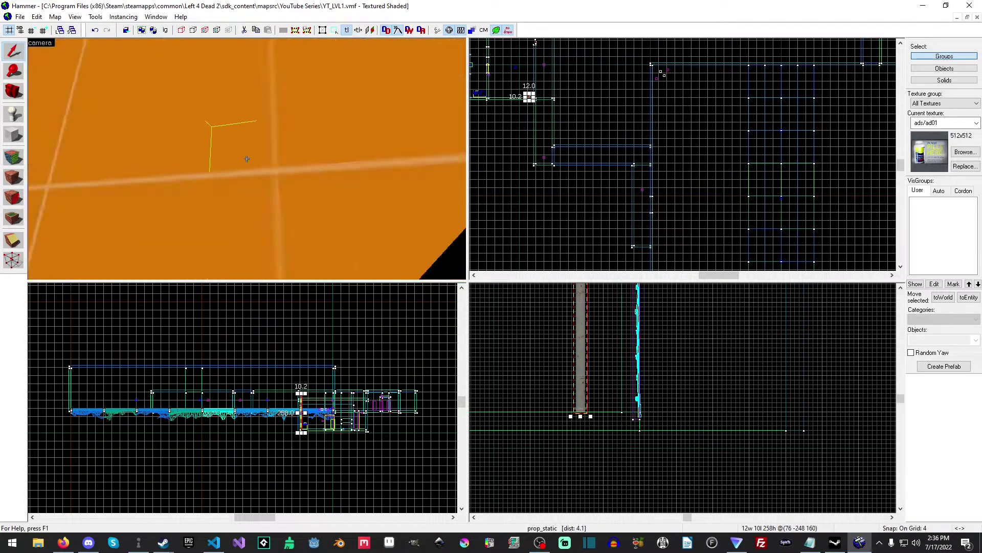
{"action": "key", "text": "s"}
{"action": "key", "text": "w"}
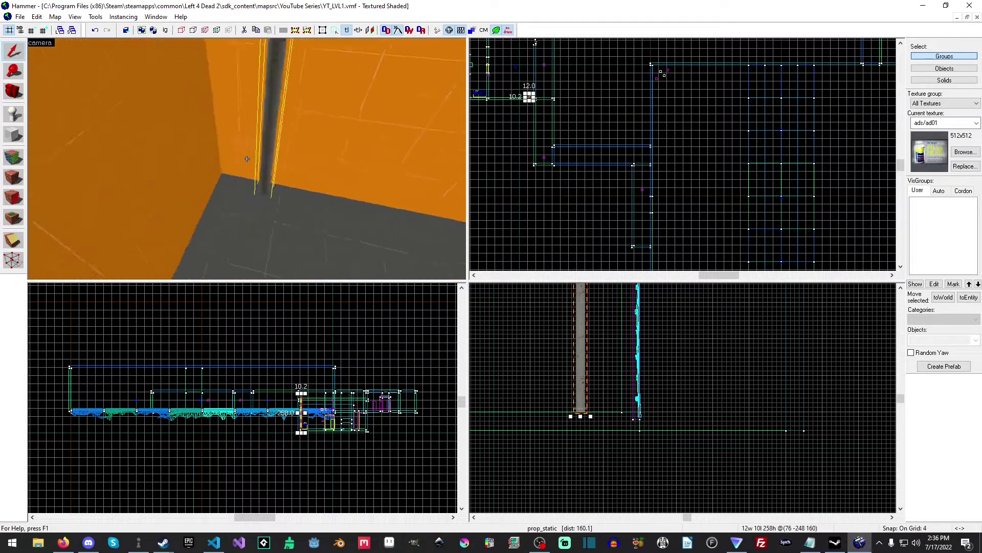
{"action": "key", "text": "z"}
Step: Shift the pipe in the top view about 8 units along X and 4 units toward the wall
{"action": "scroll", "coordinate": [537, 72], "scroll_direction": "up", "scroll_amount": 16}
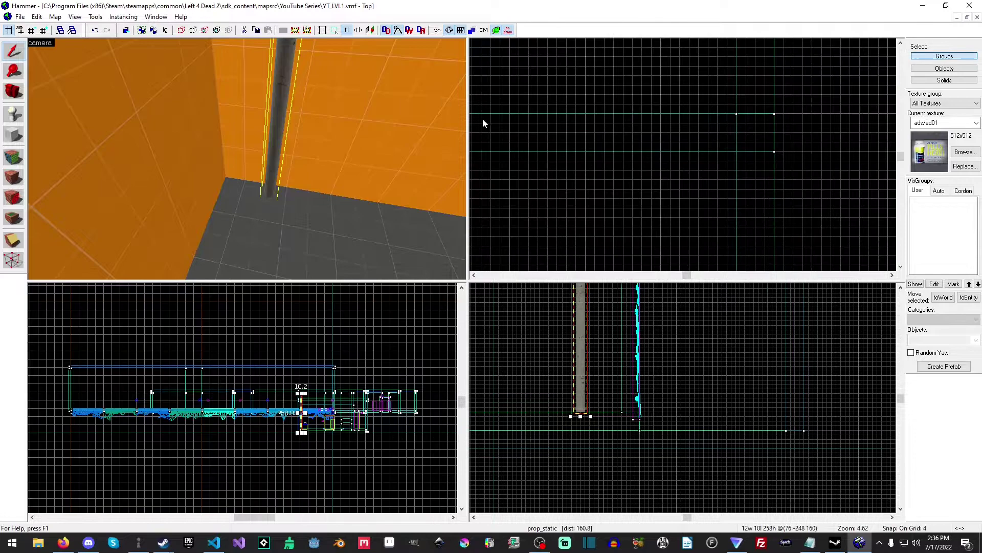
{"action": "key", "text": "z"}
{"action": "key", "text": "z"}
{"action": "middle_click_drag", "start_coordinate": [576, 118], "coordinate": [817, 203]}
{"action": "left_click_drag", "start_coordinate": [552, 179], "coordinate": [562, 185]}
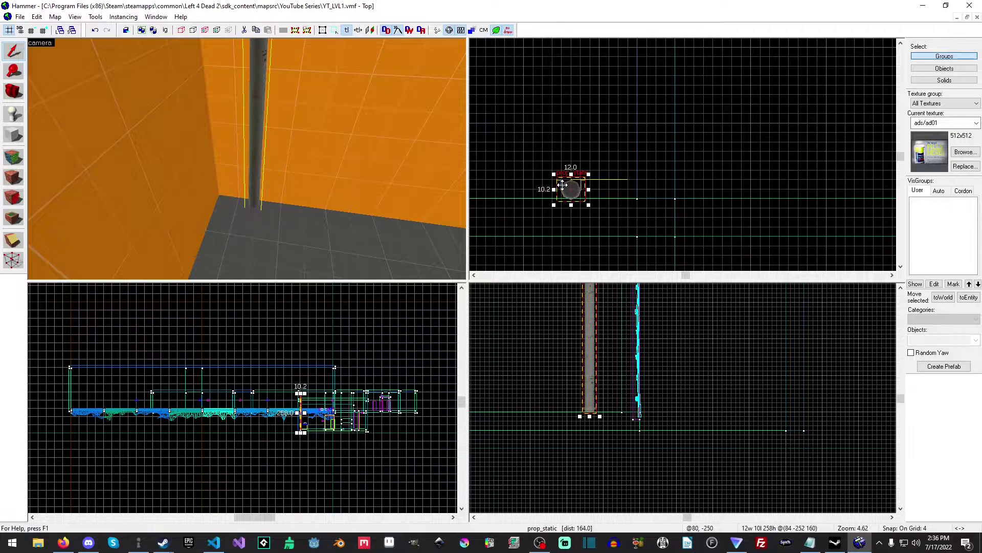
Step: Set the pipe's Pitch Yaw Roll to 0 180 0 in its object properties
{"action": "right_click", "coordinate": [563, 186]}
{"action": "left_click", "coordinate": [583, 404]}
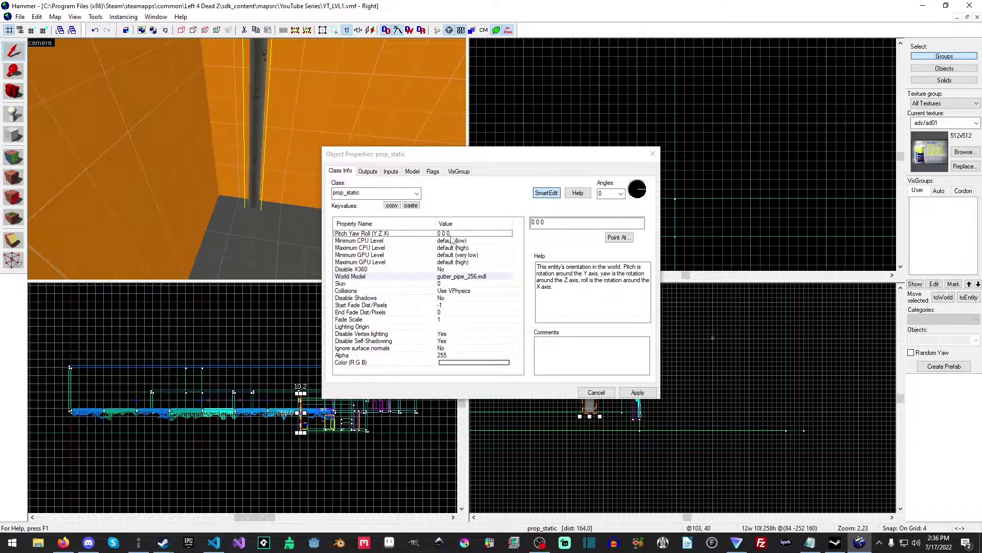
{"action": "left_click", "coordinate": [541, 223]}
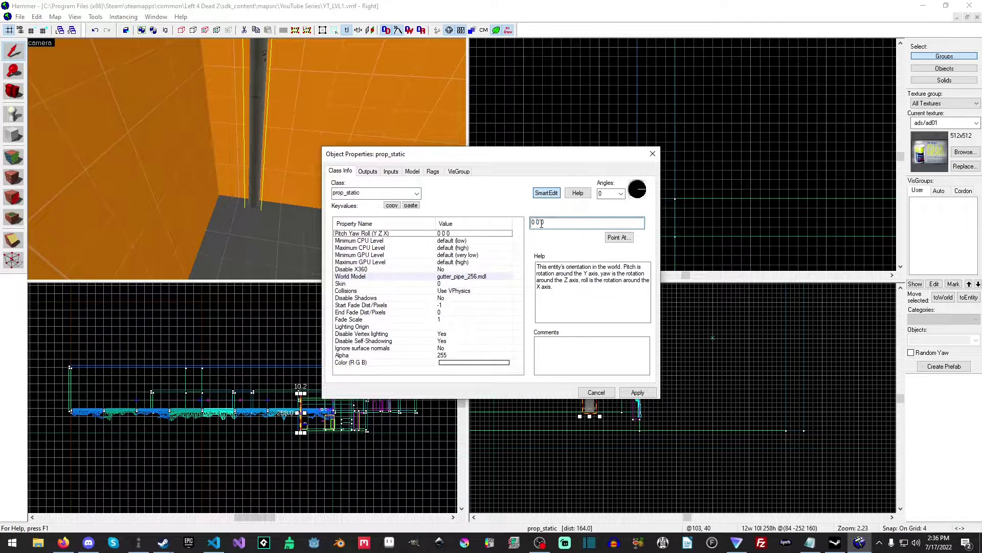
{"action": "type", "text": "180"}
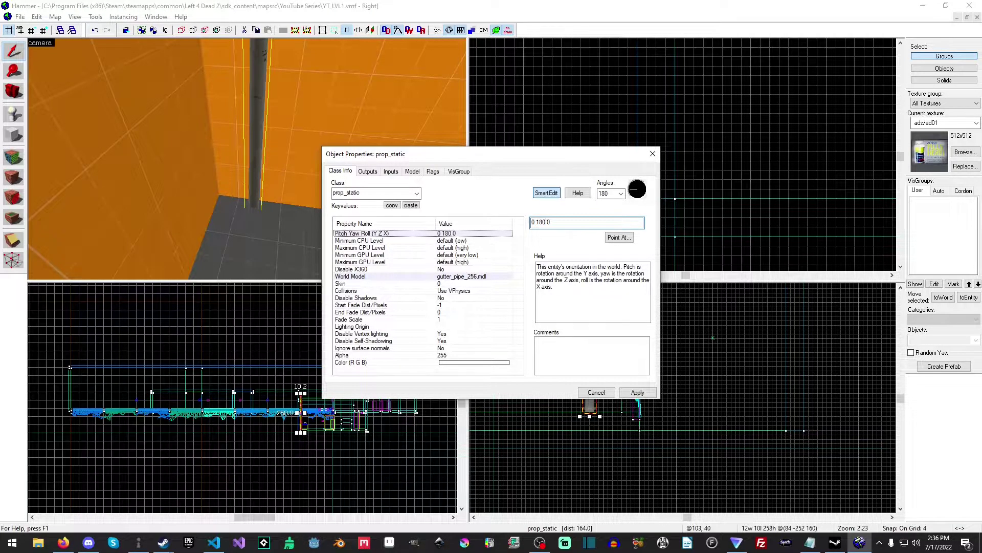
{"action": "left_click", "coordinate": [638, 392]}
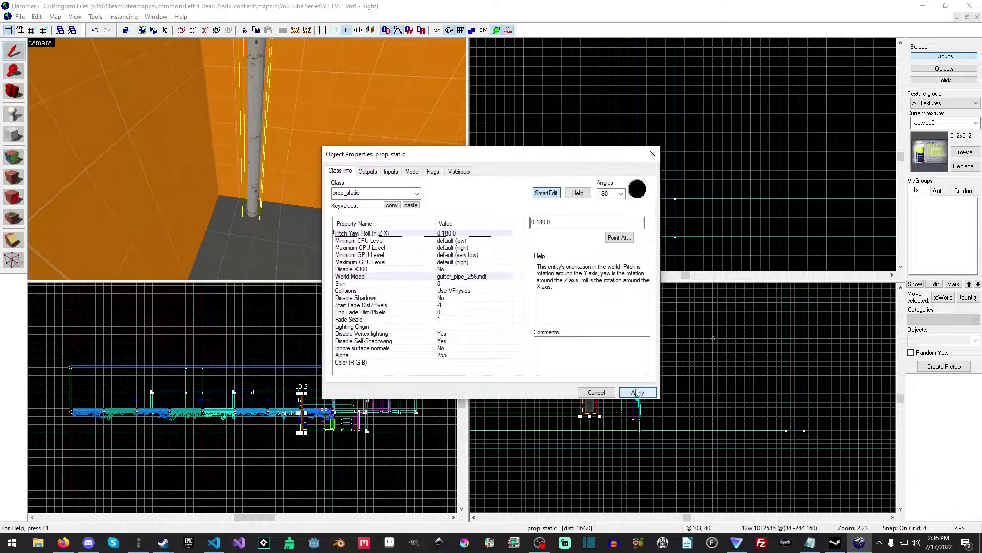
{"action": "left_click", "coordinate": [595, 392]}
Step: Move the rotated pipe in the top view so its brackets sit flush against the wall, and deselect it
{"action": "scroll", "coordinate": [579, 200], "scroll_direction": "up", "scroll_amount": 5}
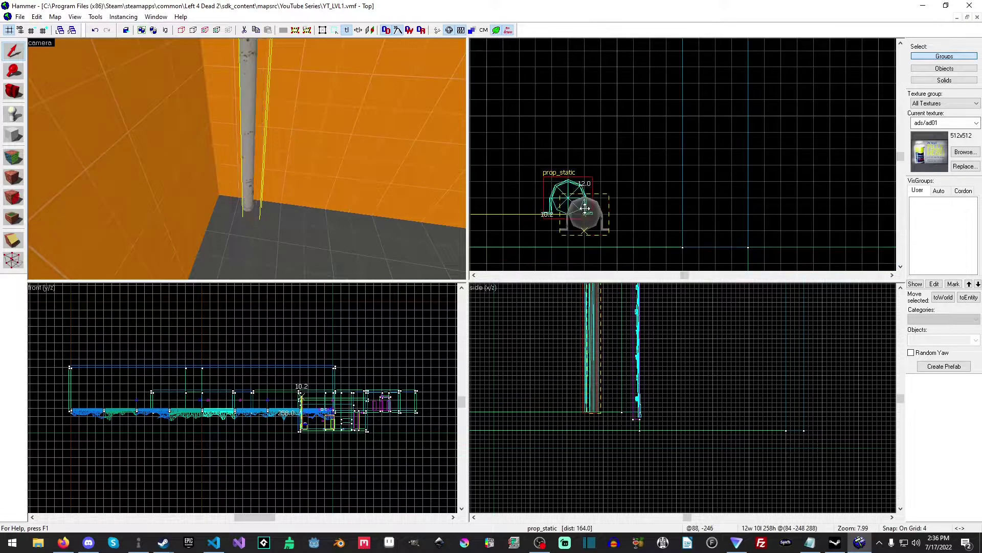
{"action": "left_click_drag", "start_coordinate": [585, 208], "coordinate": [591, 229]}
{"action": "left_click", "coordinate": [631, 168]}
Step: Examine the pipe from several camera positions, comparing its height with the surrounding walls and player clip brushes
{"action": "key", "text": "z"}
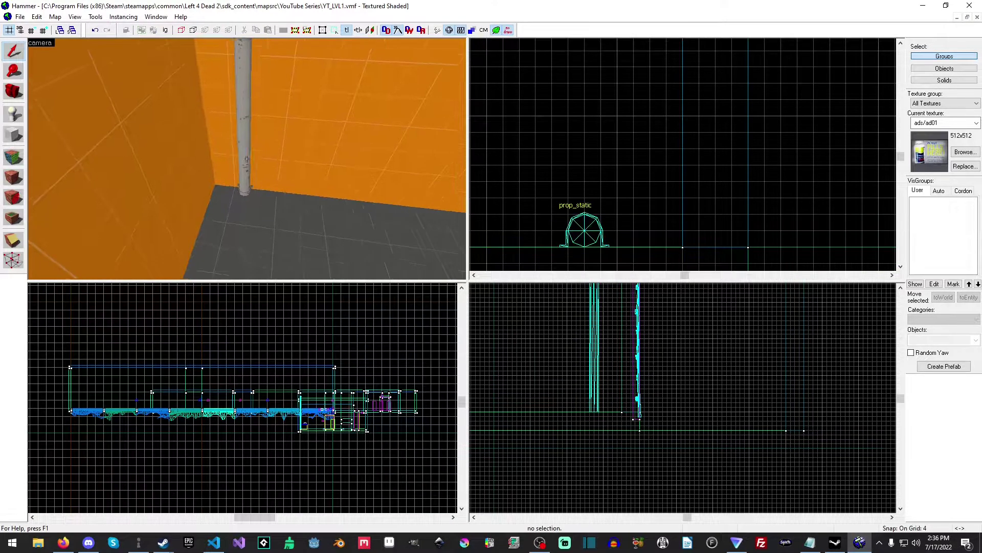
{"action": "key", "text": "s"}
{"action": "key", "text": "Left"}
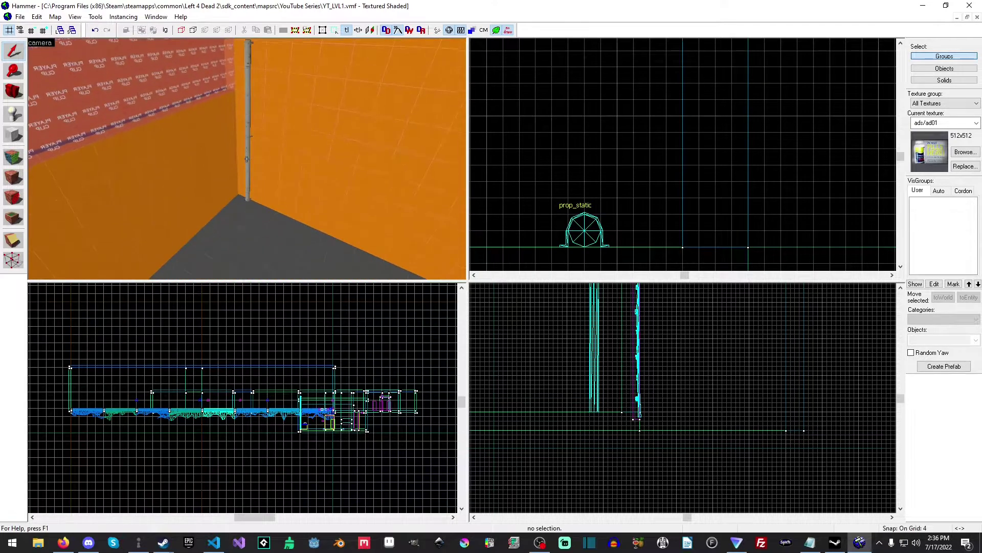
{"action": "key", "text": "z"}
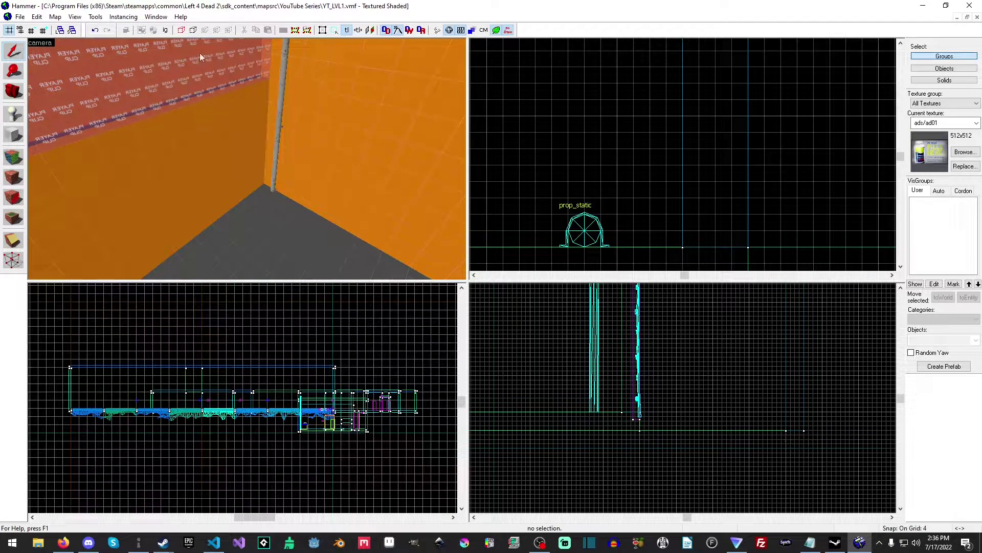
{"action": "key", "text": "z"}
{"action": "key", "text": "w"}
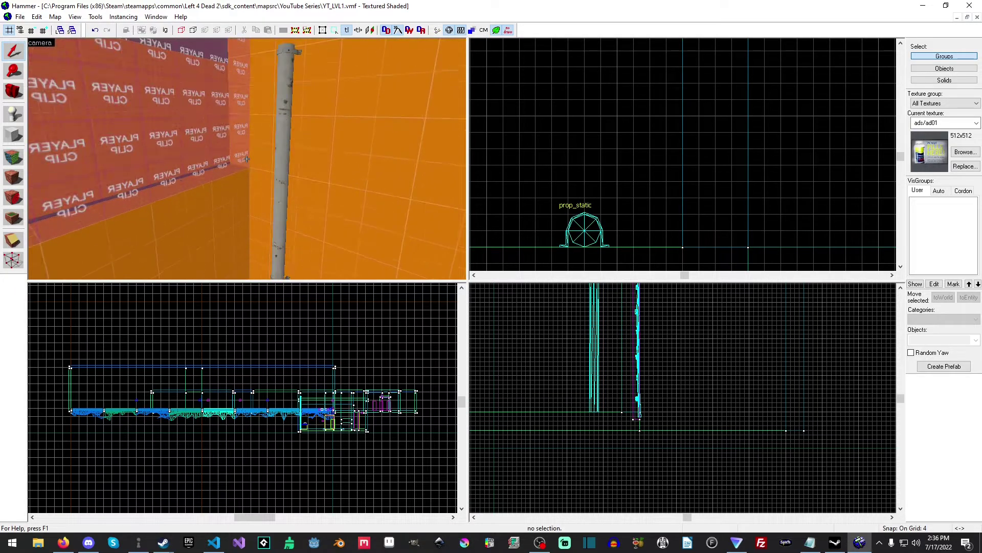
{"action": "key", "text": "w"}
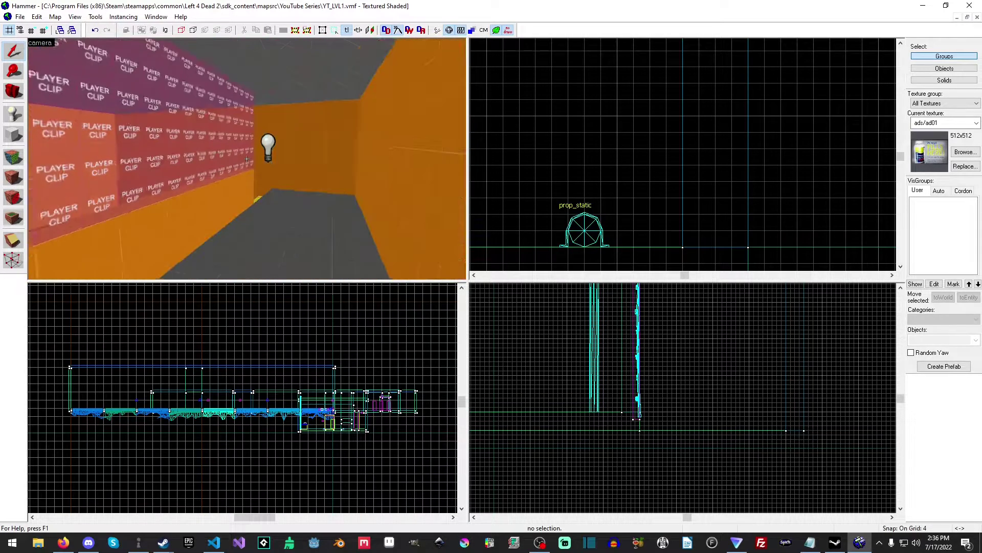
{"action": "key", "text": "s"}
{"action": "key", "text": "z"}
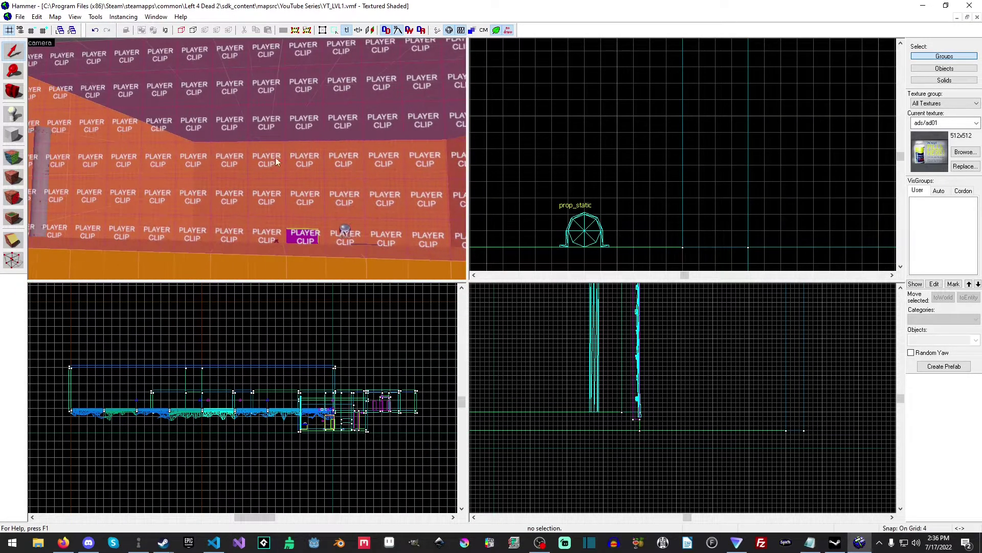
{"action": "key", "text": "z"}
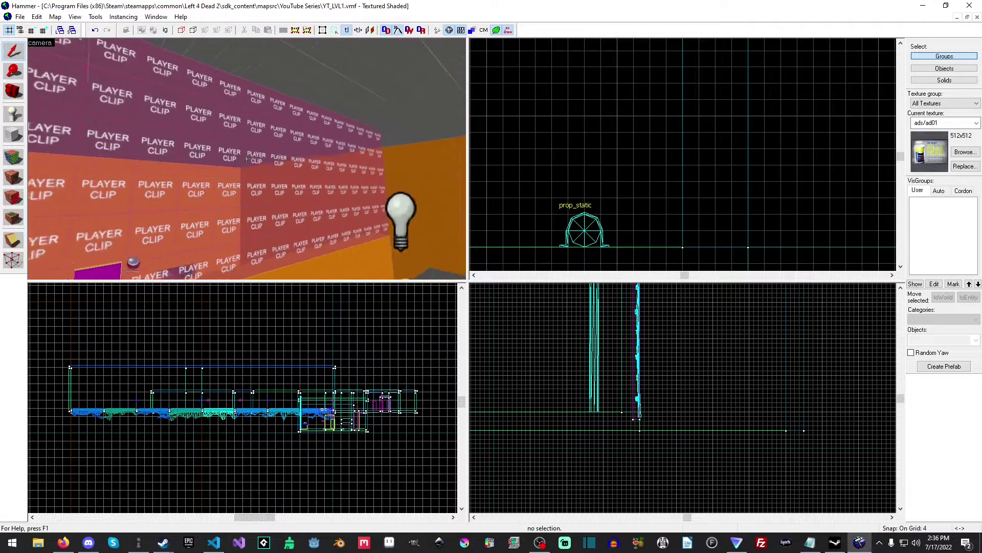
{"action": "key", "text": "w"}
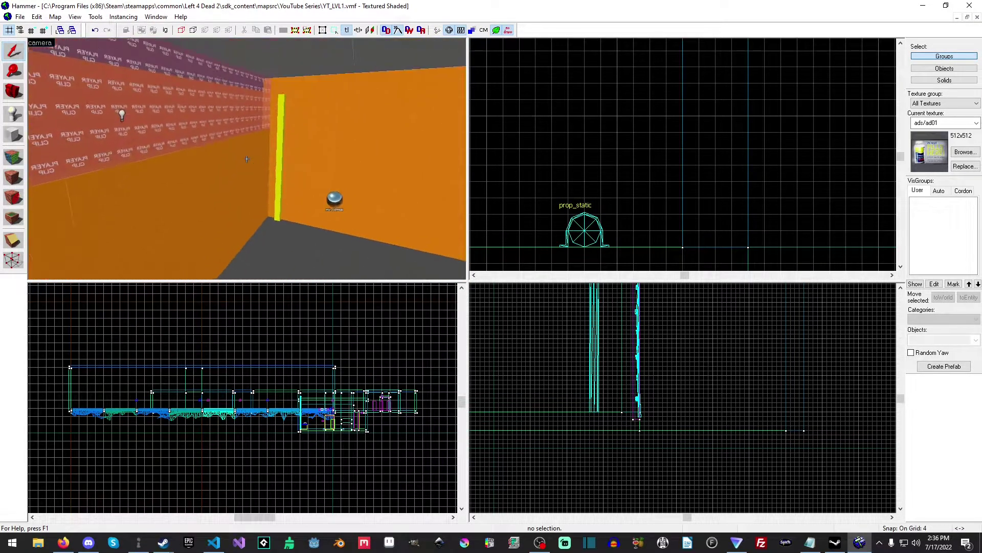
Step: Start a block brush and choose the tools/toolsnodraw texture for it from the textures filtered by "nodraw"
{"action": "left_click", "coordinate": [13, 135]}
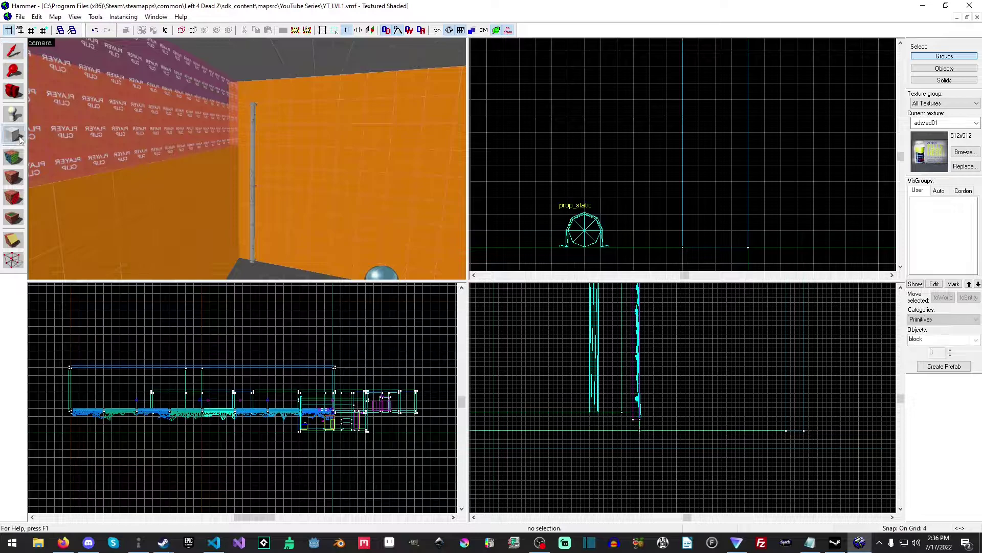
{"action": "left_click", "coordinate": [964, 152]}
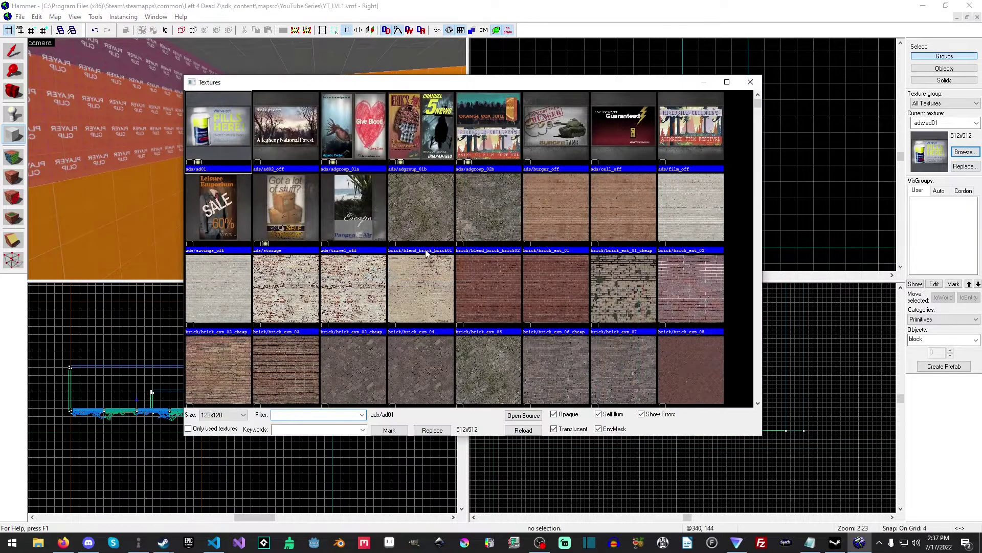
{"action": "type", "text": "nodraw"}
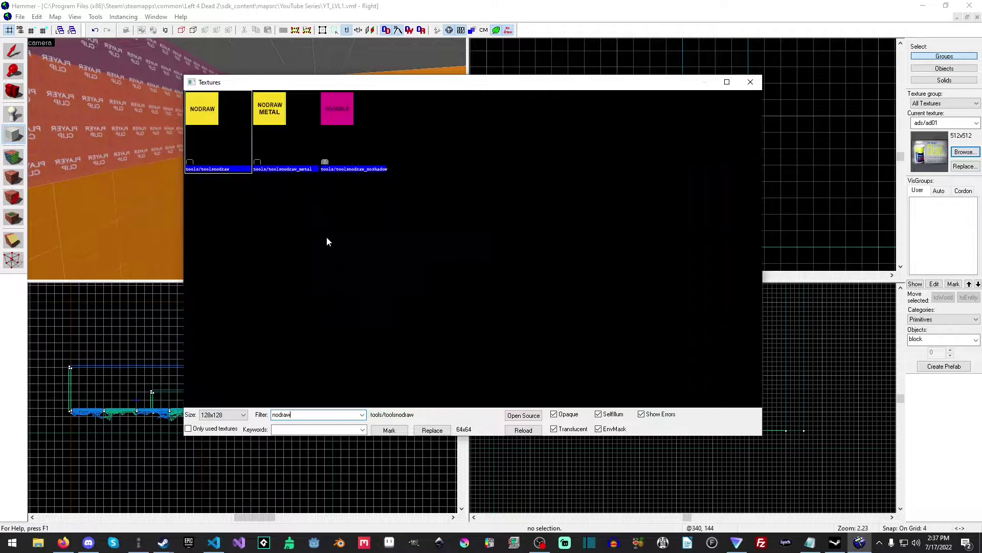
{"action": "double_click", "coordinate": [209, 148]}
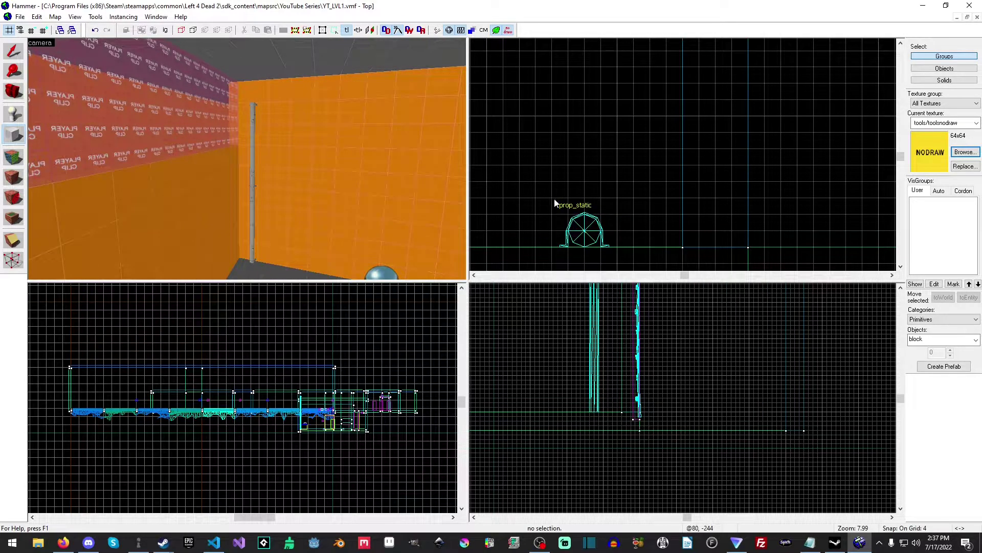
Step: Outline a block 16 by 12 units around the gutter pipe in the top view and check its fit in the camera view
{"action": "left_click_drag", "start_coordinate": [555, 204], "coordinate": [620, 247]}
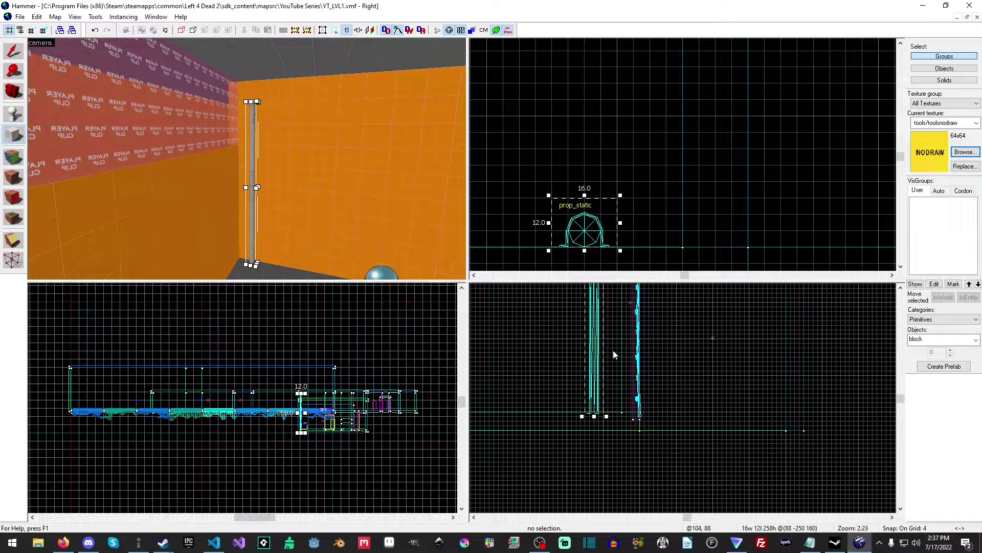
{"action": "key", "text": "z"}
{"action": "key", "text": "w"}
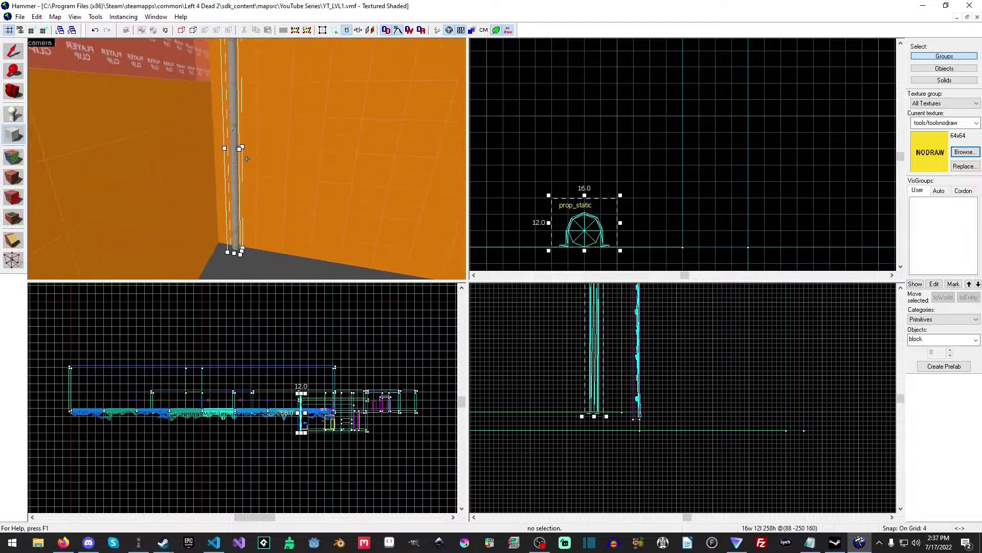
{"action": "key", "text": "s"}
{"action": "key", "text": "z"}
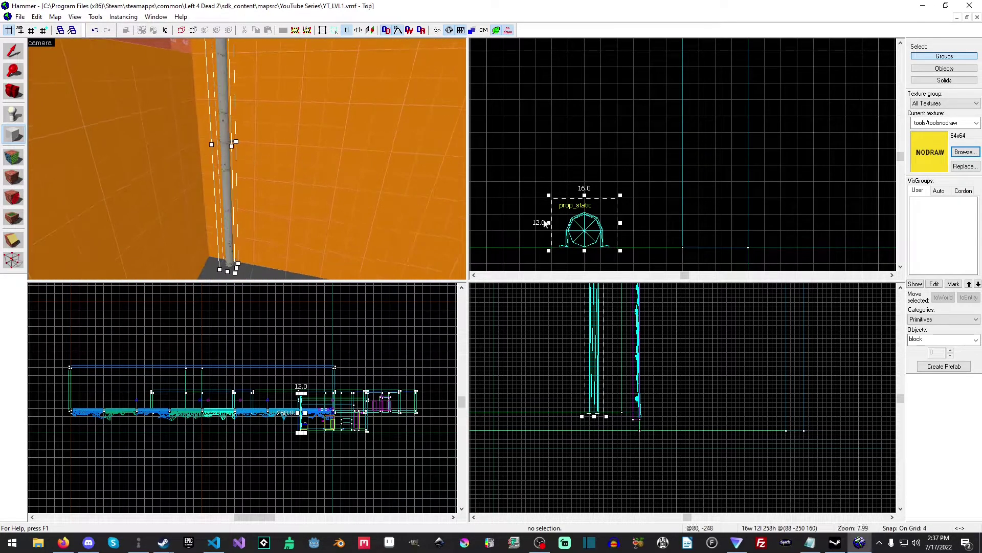
Step: Resize the block outline around the pipe to 24 by 8 units in the top view and create the nodraw brush
{"action": "scroll", "coordinate": [532, 226], "scroll_direction": "up", "scroll_amount": 3}
{"action": "left_click_drag", "start_coordinate": [563, 219], "coordinate": [546, 220]}
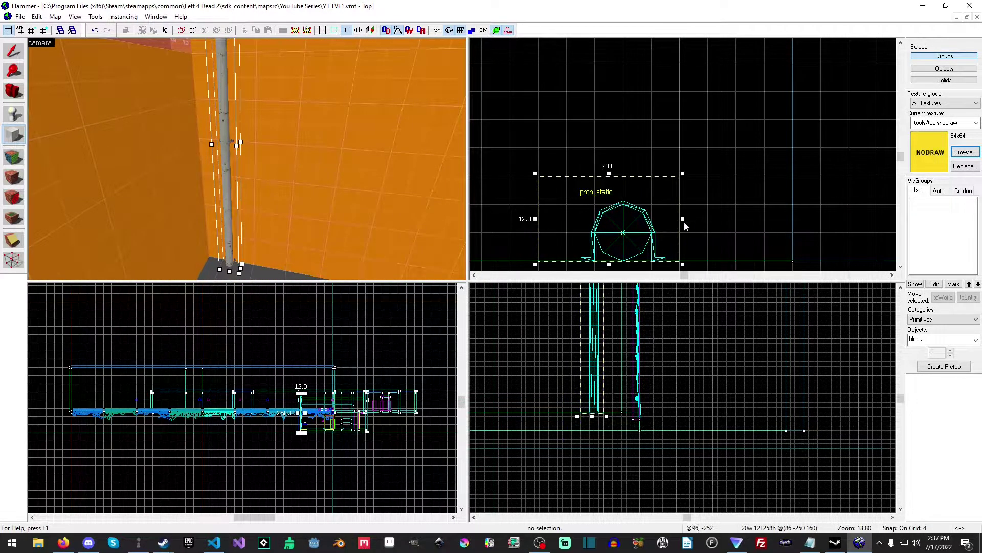
{"action": "left_click_drag", "start_coordinate": [683, 219], "coordinate": [710, 219]}
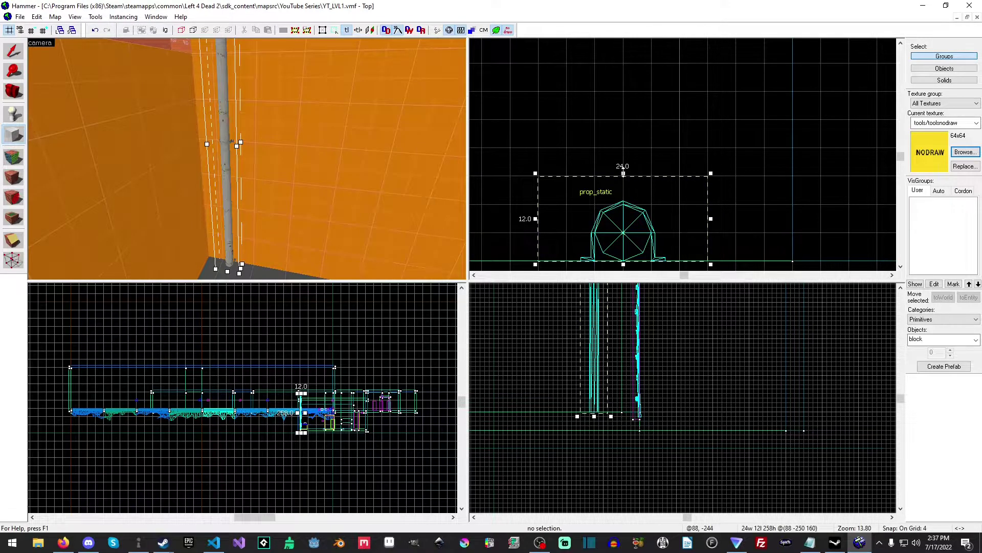
{"action": "left_click_drag", "start_coordinate": [614, 183], "coordinate": [614, 210]}
{"action": "key", "text": "z"}
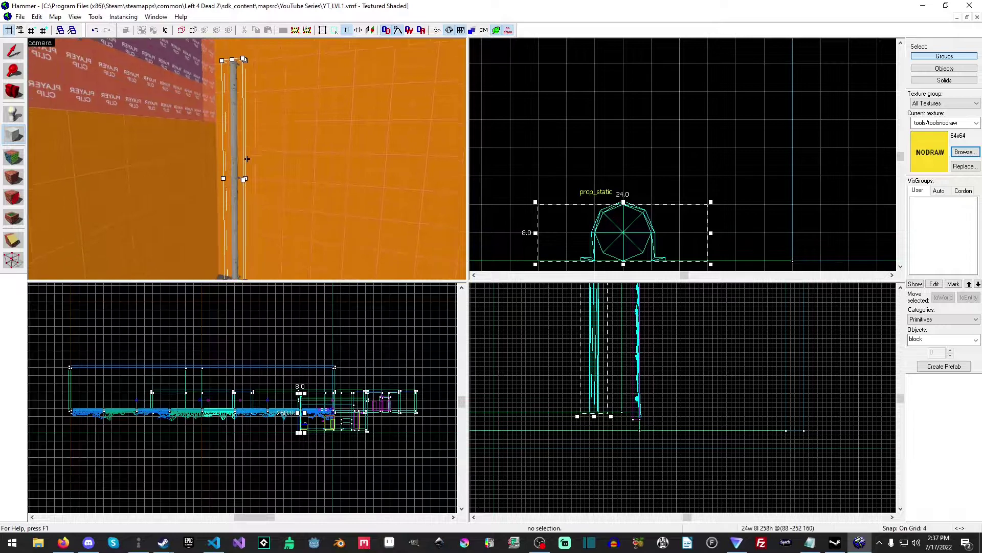
{"action": "key", "text": "Return"}
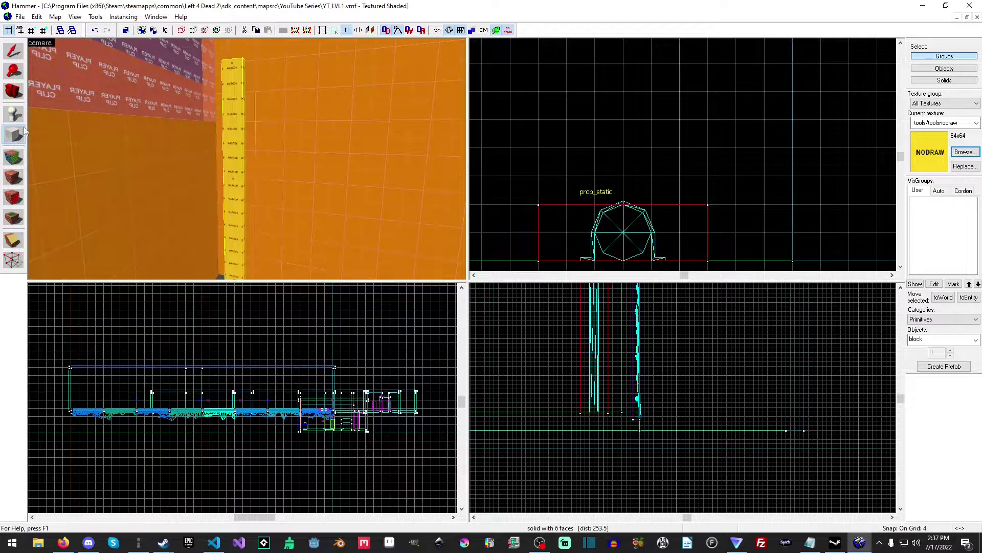
Step: Apply the tools/climb_versus texture to the room-facing side of the nodraw block around the pipe and close the face editor
{"action": "left_click", "coordinate": [13, 157]}
{"action": "left_click", "coordinate": [236, 167]}
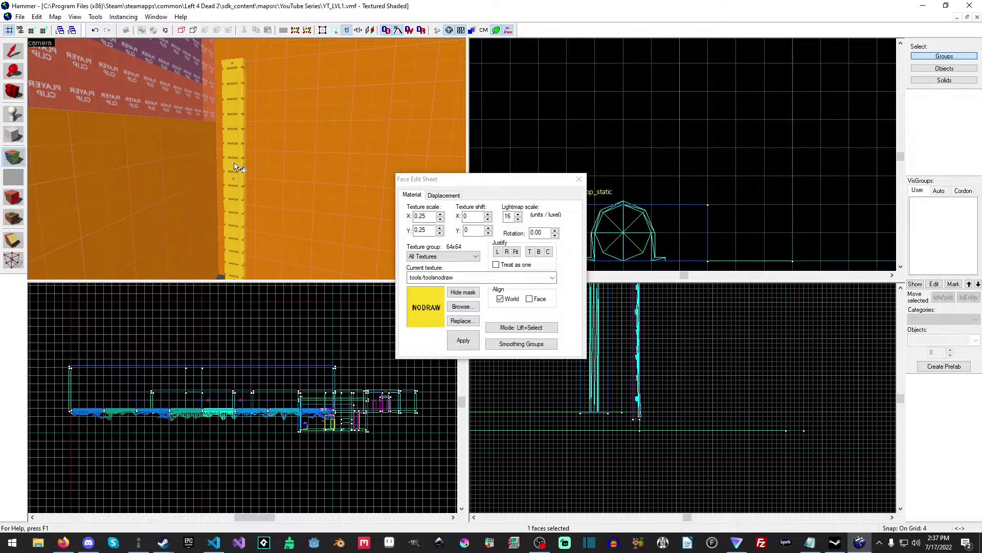
{"action": "left_click", "coordinate": [314, 177]}
{"action": "left_click", "coordinate": [235, 185]}
{"action": "left_click", "coordinate": [462, 307]}
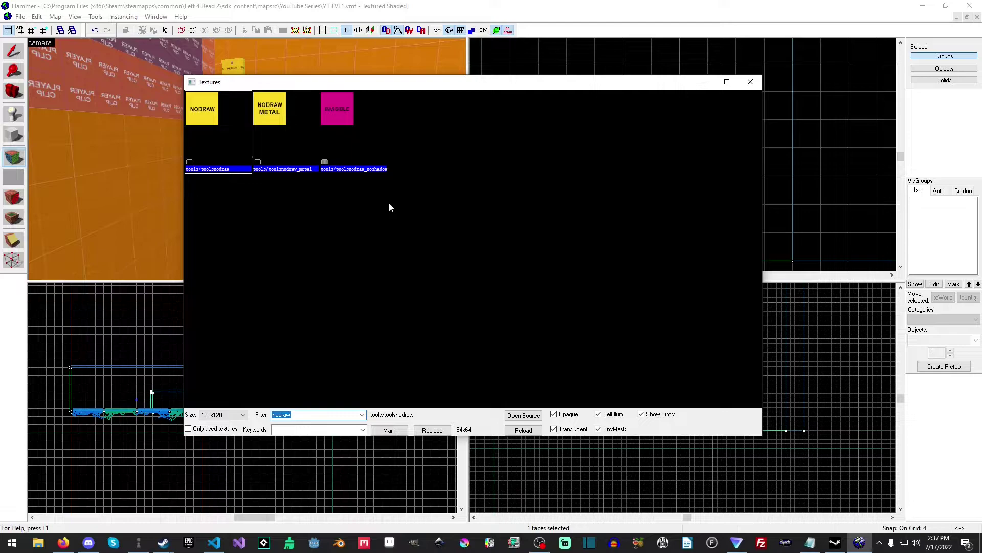
{"action": "type", "text": "tools"}
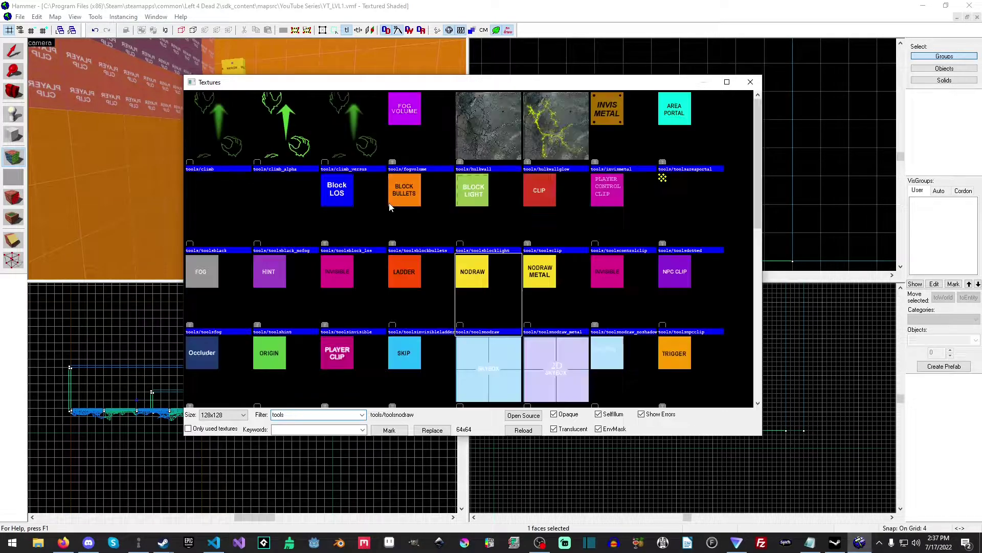
{"action": "scroll", "coordinate": [503, 268], "scroll_direction": "down", "scroll_amount": 3}
{"action": "scroll", "coordinate": [496, 293], "scroll_direction": "down", "scroll_amount": 3}
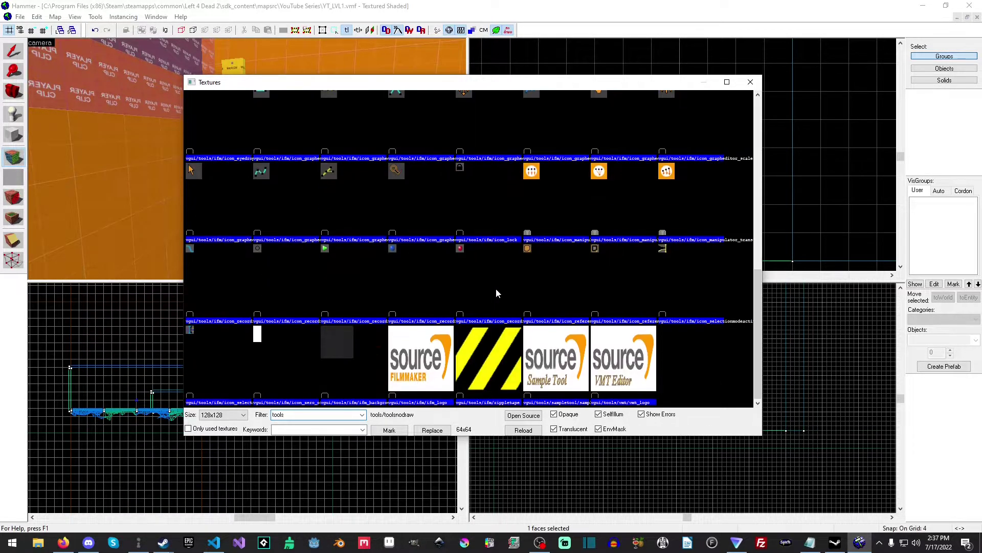
{"action": "scroll", "coordinate": [495, 293], "scroll_direction": "up", "scroll_amount": 5}
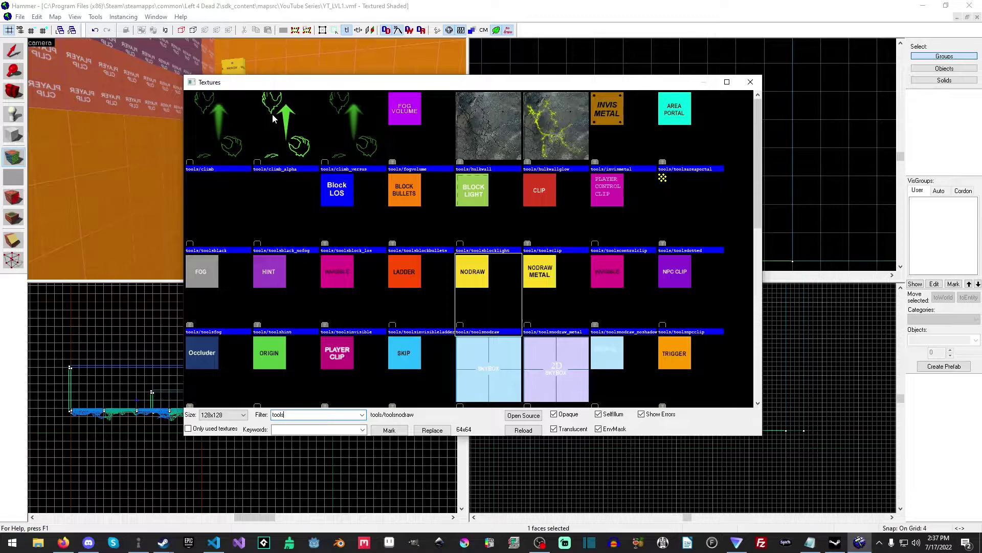
{"action": "double_click", "coordinate": [345, 133]}
{"action": "left_click", "coordinate": [473, 341]}
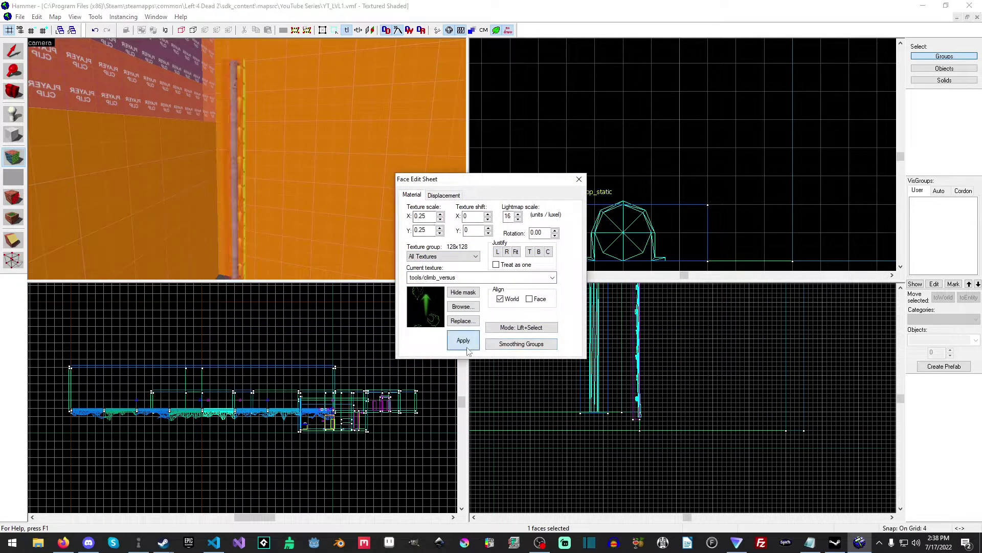
{"action": "left_click", "coordinate": [579, 178]}
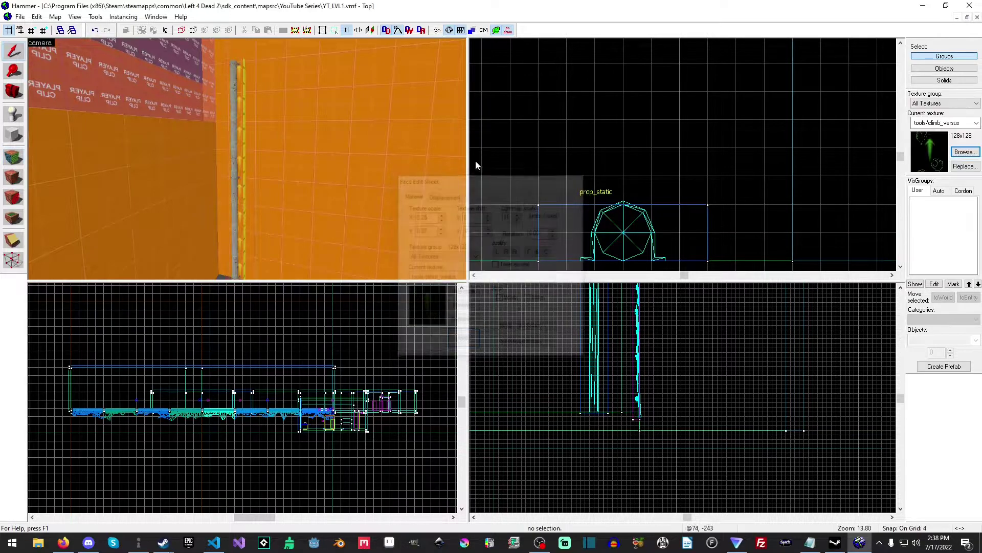
Step: Tie the climb-textured block around the pipe to an entity of class func_ladder and apply it
{"action": "key", "text": "z"}
{"action": "key", "text": "w"}
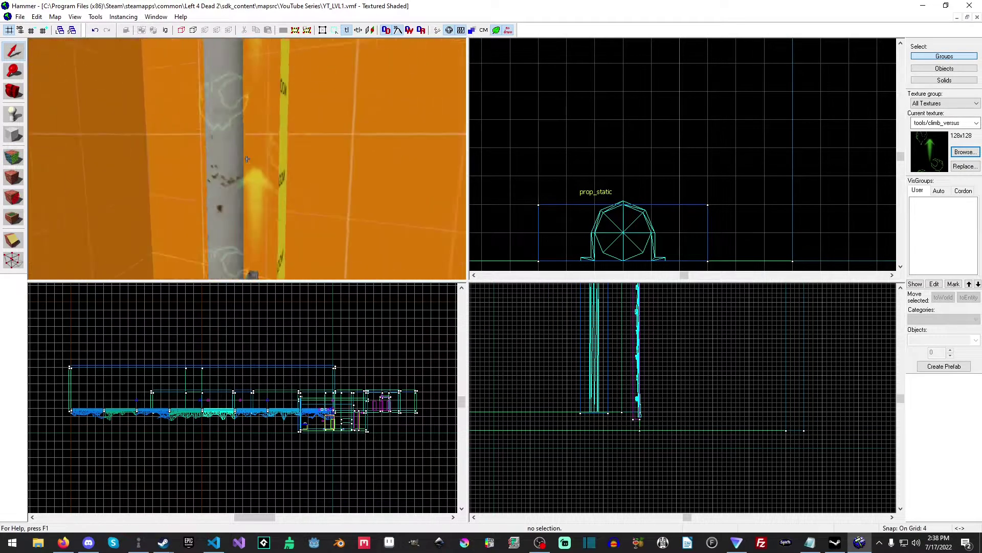
{"action": "scroll", "coordinate": [247, 159], "scroll_direction": "down", "scroll_amount": 8}
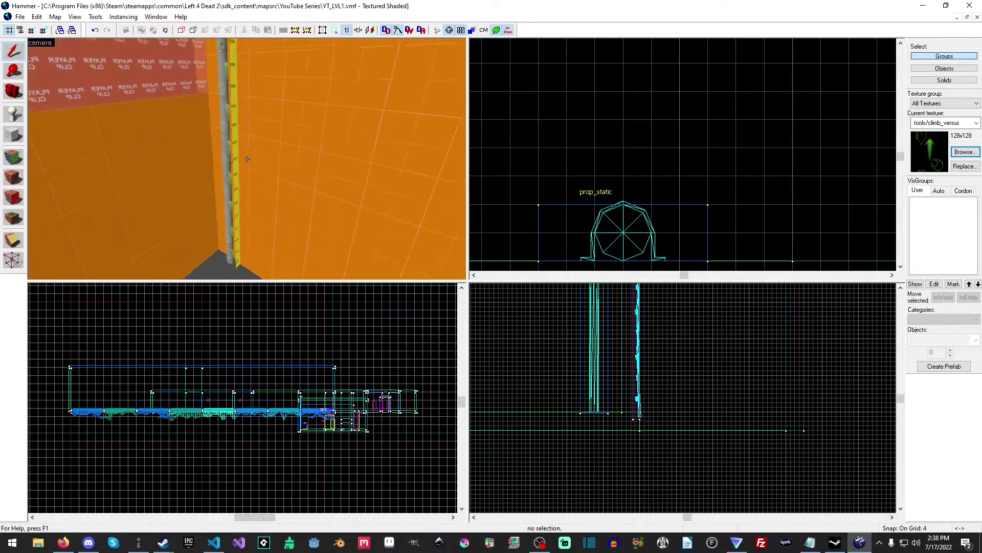
{"action": "key", "text": "z"}
{"action": "left_click", "coordinate": [247, 158]}
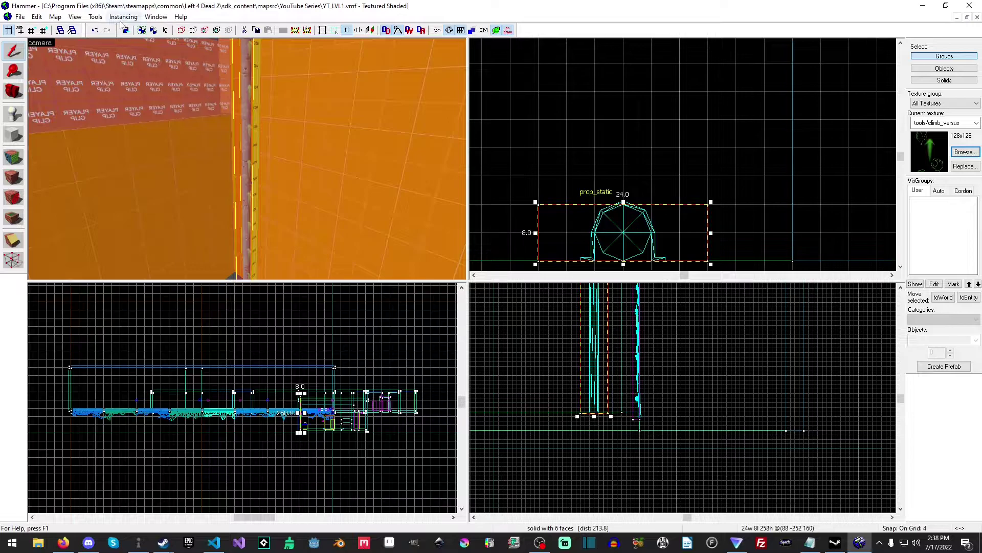
{"action": "left_click", "coordinate": [96, 17]}
{"action": "left_click", "coordinate": [118, 81]}
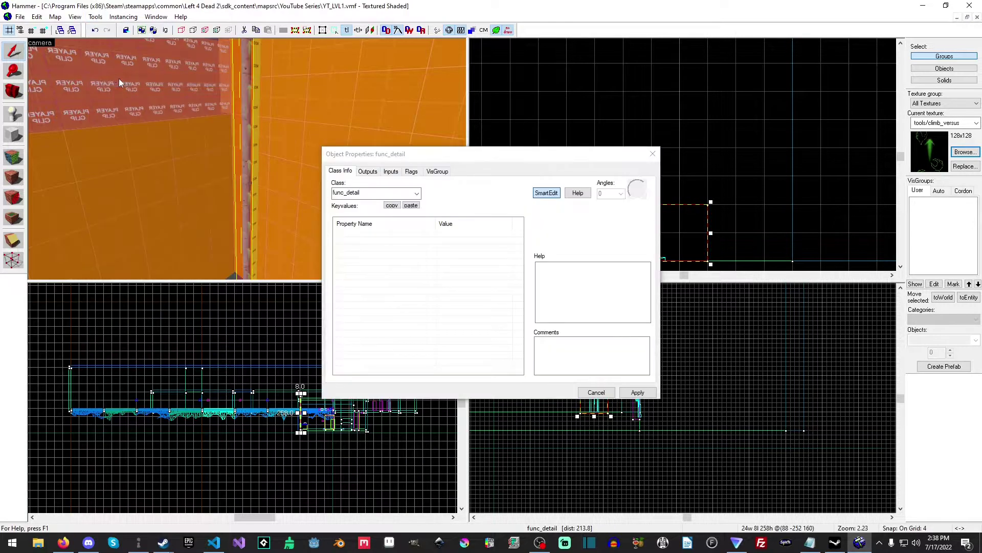
{"action": "left_click", "coordinate": [418, 194]}
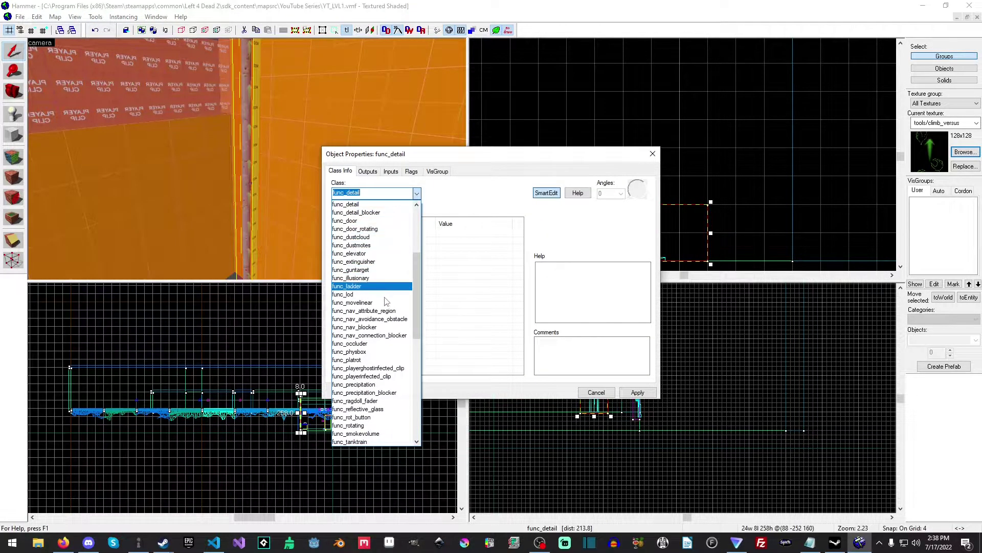
{"action": "left_click", "coordinate": [379, 287]}
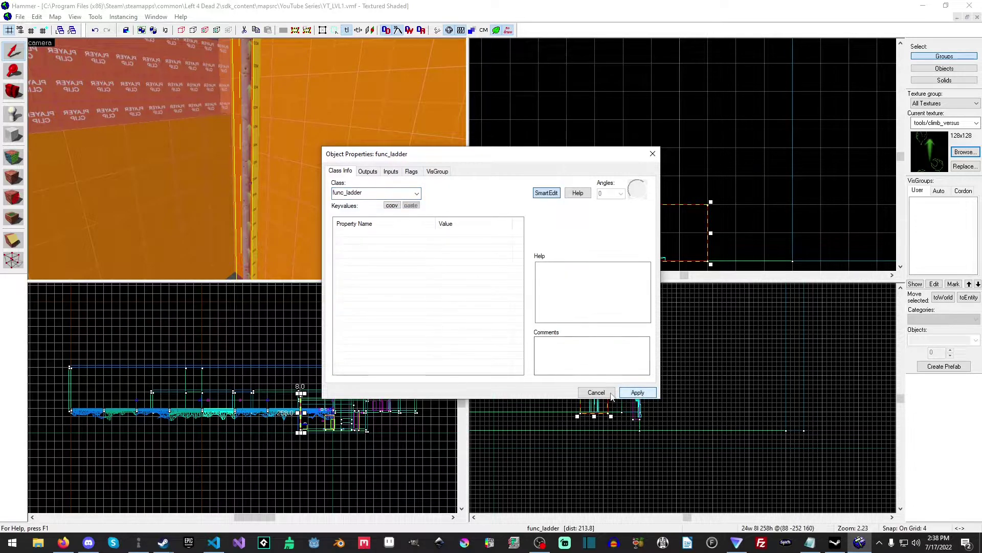
{"action": "left_click", "coordinate": [637, 392]}
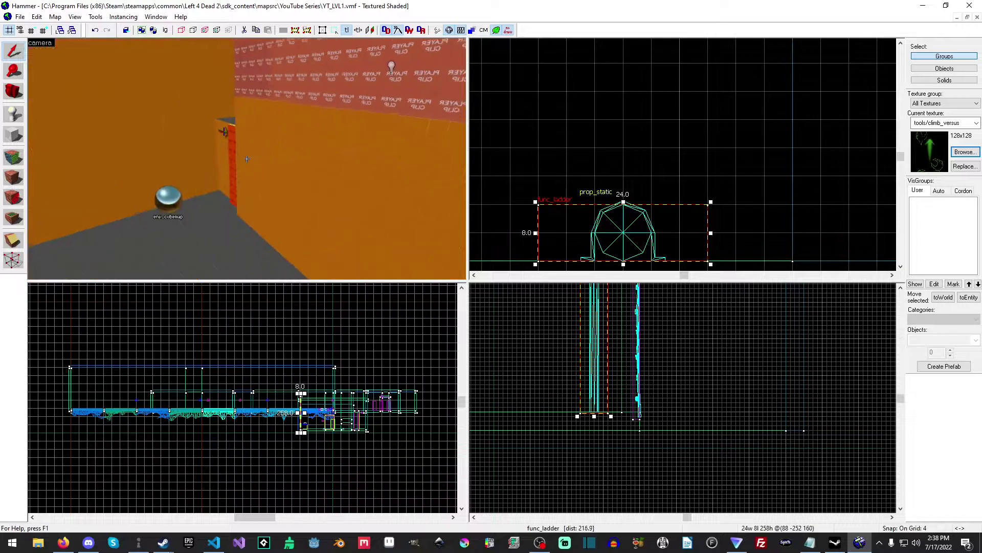
Step: Tie the red LADDER-textured brush beside the arrow decal to a new entity instead of its existing one, with class func_ladder
{"action": "key", "text": "w"}
{"action": "key", "text": "z"}
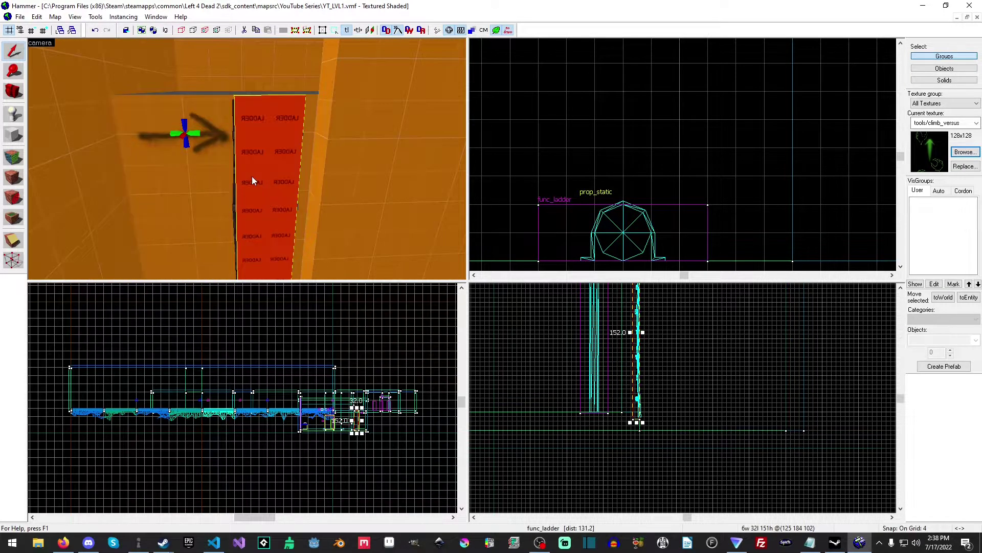
{"action": "left_click", "coordinate": [96, 17]}
{"action": "left_click", "coordinate": [119, 81]}
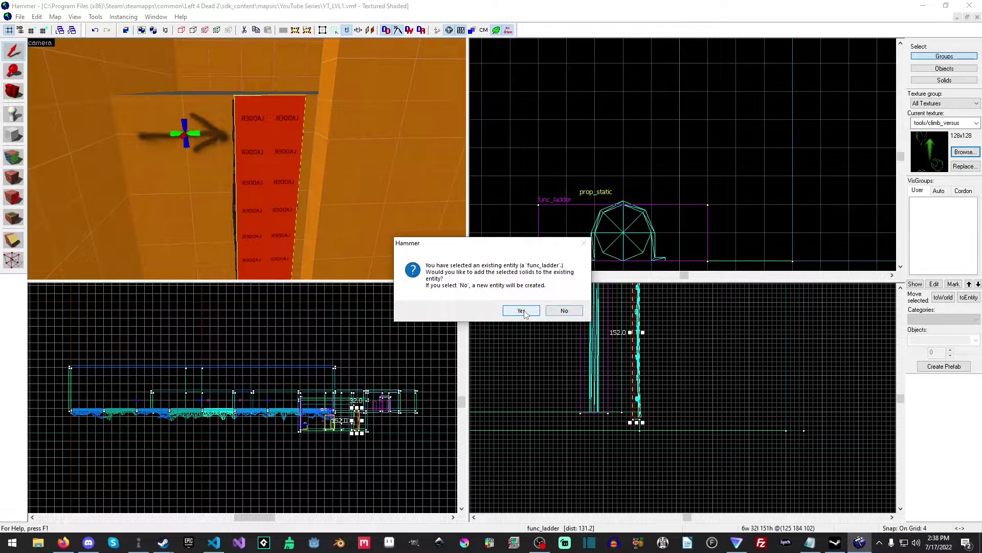
{"action": "left_click", "coordinate": [563, 310]}
{"action": "left_click", "coordinate": [417, 196]}
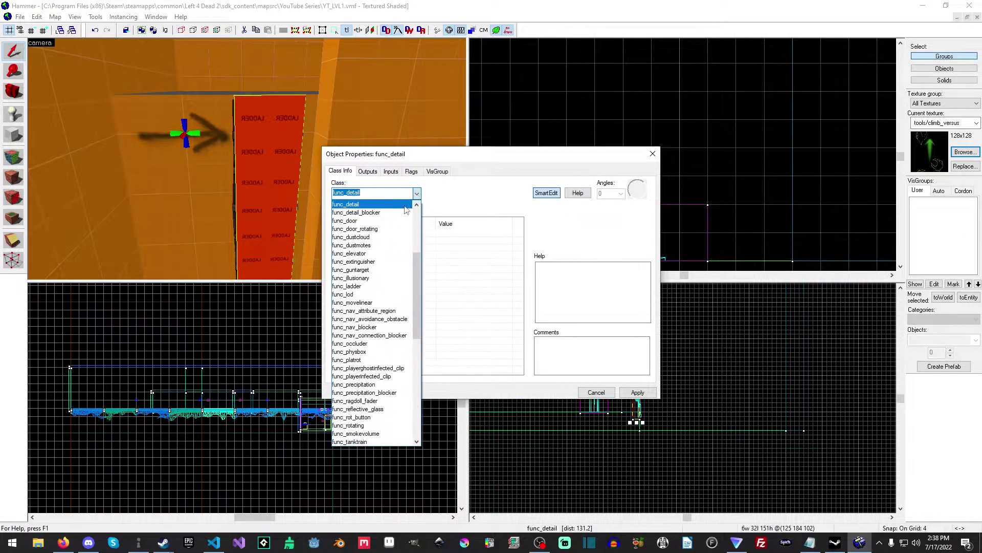
{"action": "scroll", "coordinate": [384, 276], "scroll_direction": "up", "scroll_amount": 2}
{"action": "scroll", "coordinate": [384, 276], "scroll_direction": "up", "scroll_amount": 2}
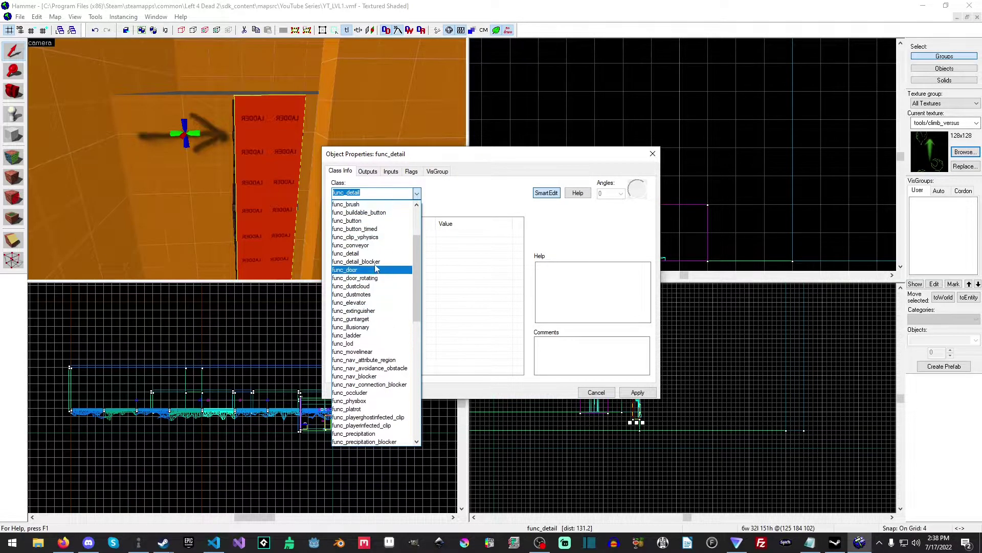
{"action": "left_click", "coordinate": [381, 342]}
{"action": "left_click", "coordinate": [638, 392]}
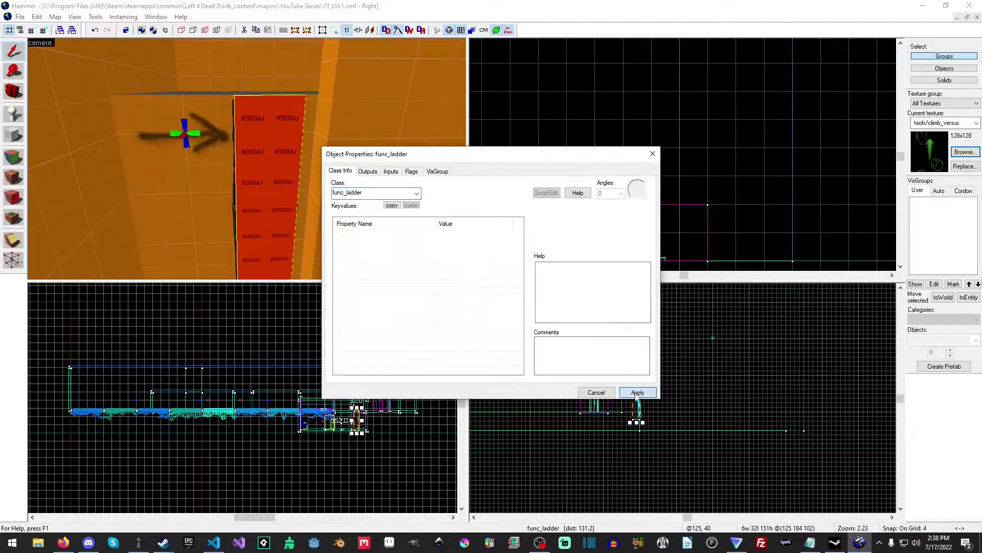
{"action": "key", "text": "Escape"}
Step: Compare the pipe's climb ladder in the room corner with the red ladder brush beside the arrow decal
{"action": "key", "text": "z"}
{"action": "key", "text": "w"}
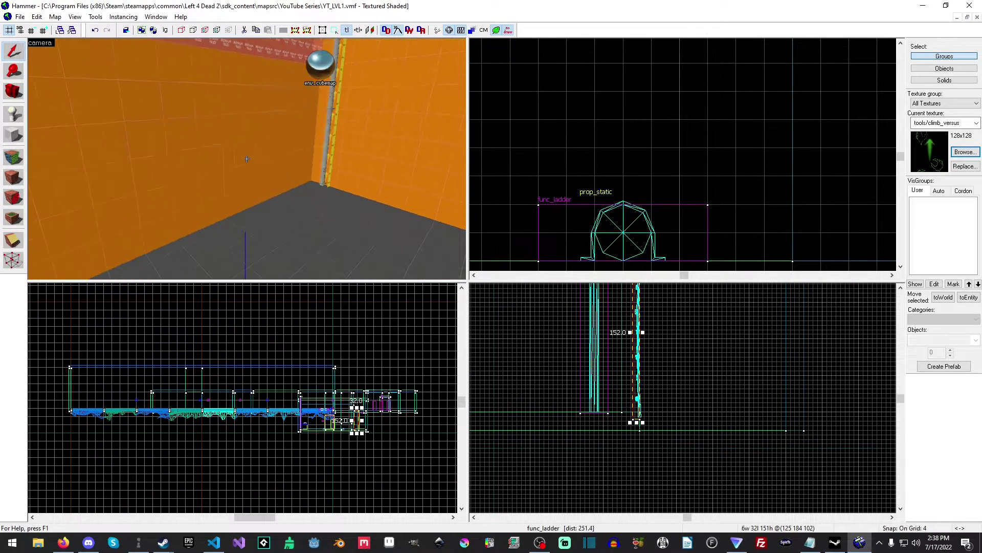
{"action": "key", "text": "s"}
{"action": "key", "text": "z"}
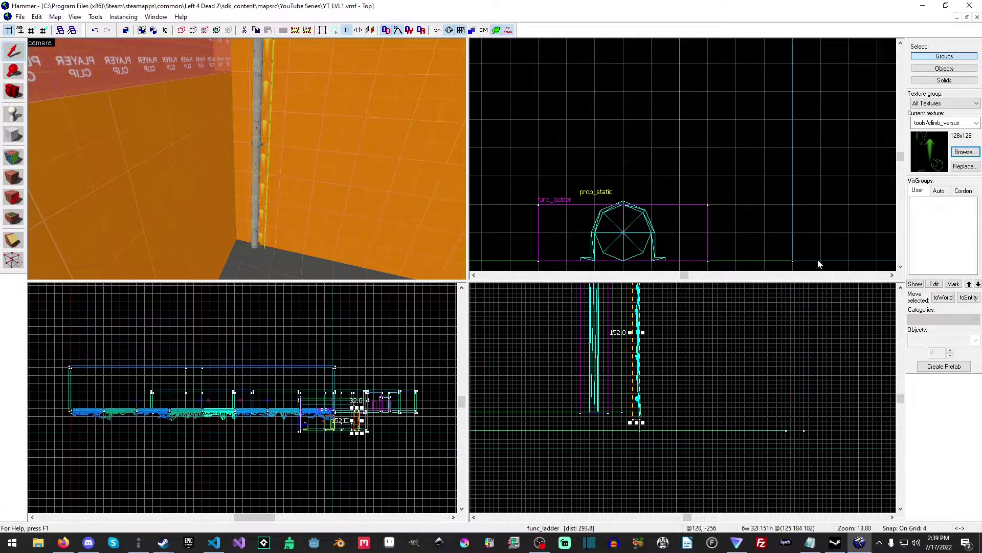
{"action": "key", "text": "z"}
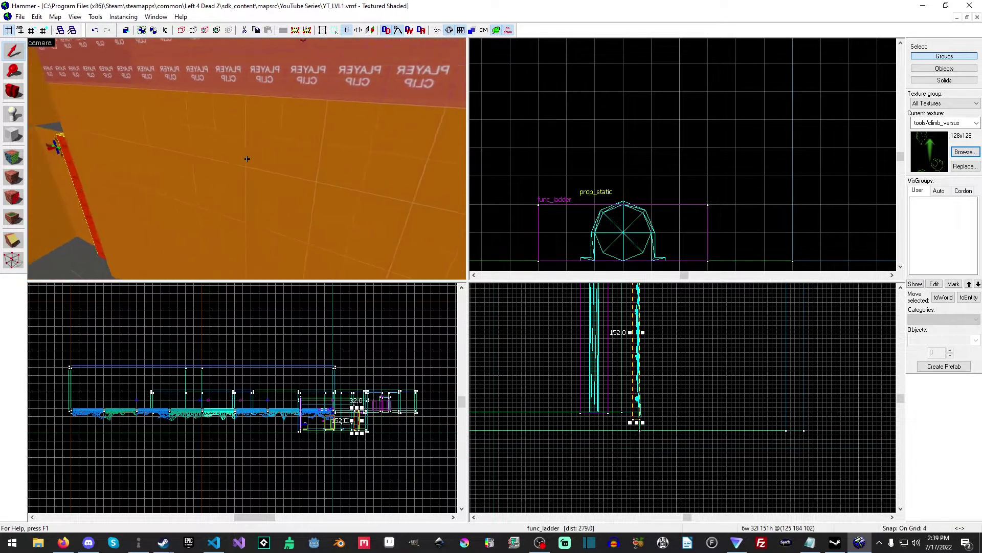
{"action": "key", "text": "w"}
{"action": "key", "text": "z"}
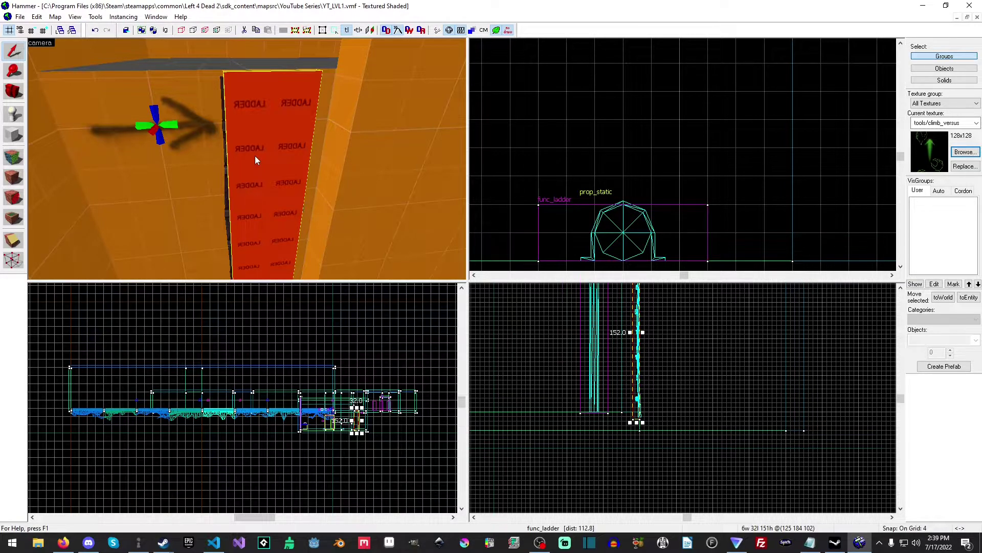
{"action": "key", "text": "z"}
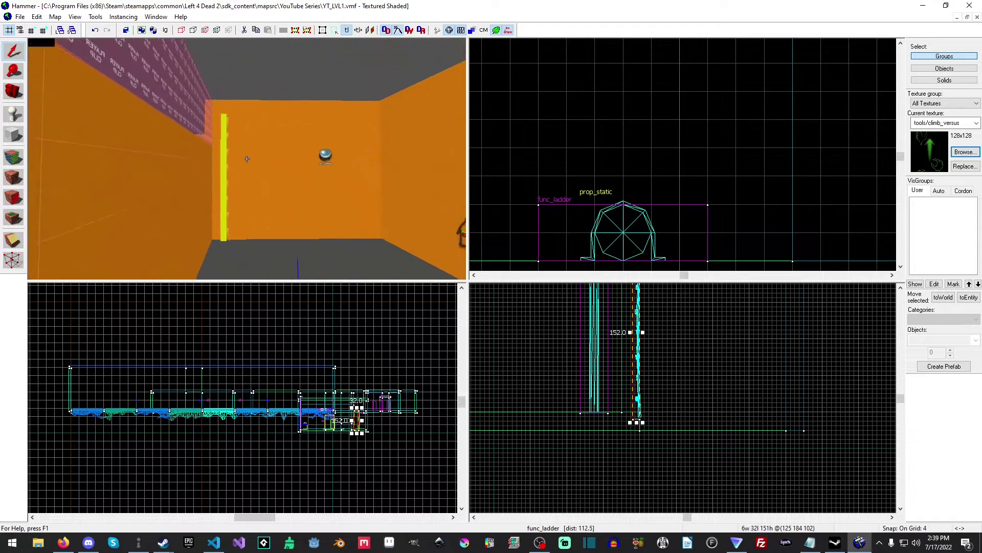
Step: Inspect the gutter pipe's climb brush in the room corner, the adjacent player clip wall and the red ladder brush
{"action": "key", "text": "w"}
{"action": "key", "text": "s"}
{"action": "key", "text": "z"}
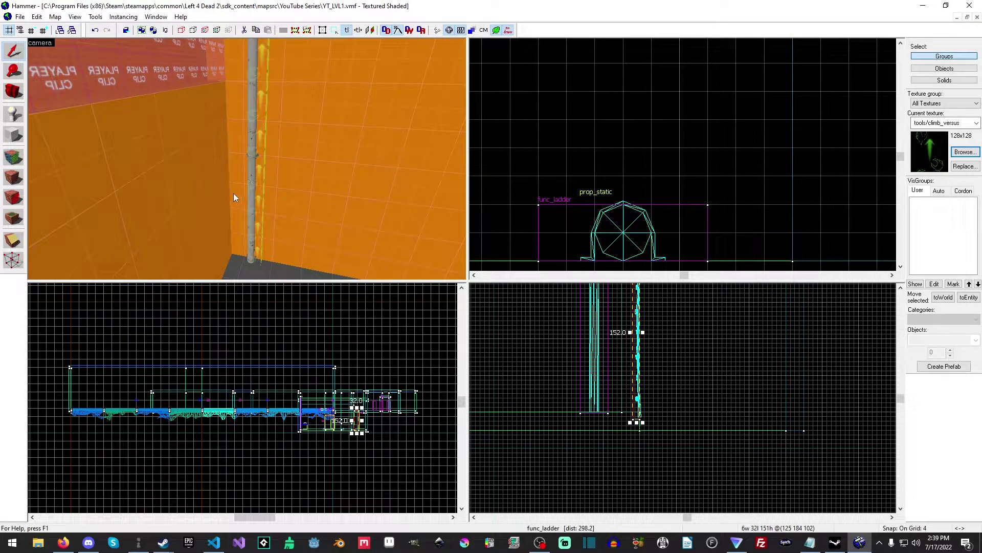
{"action": "key", "text": "z"}
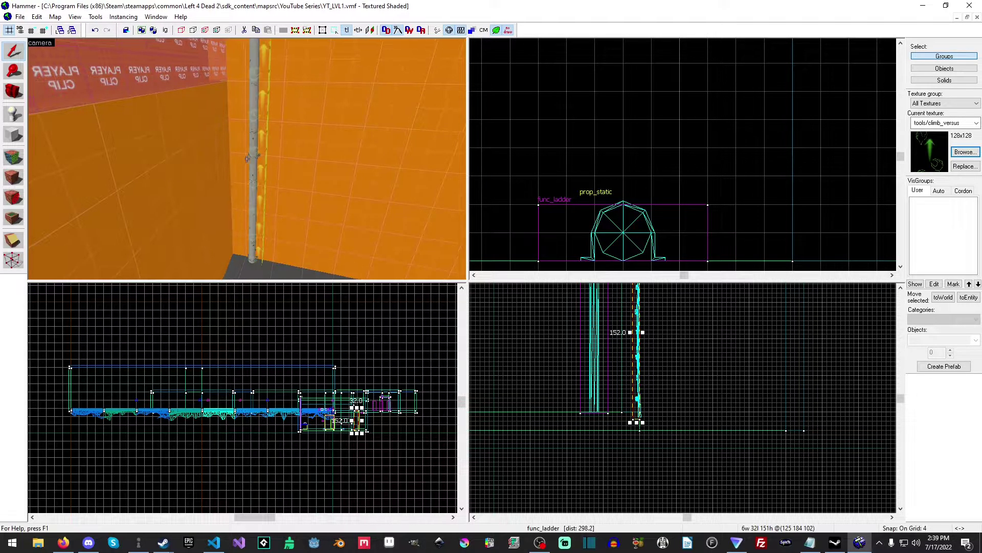
{"action": "key", "text": "z"}
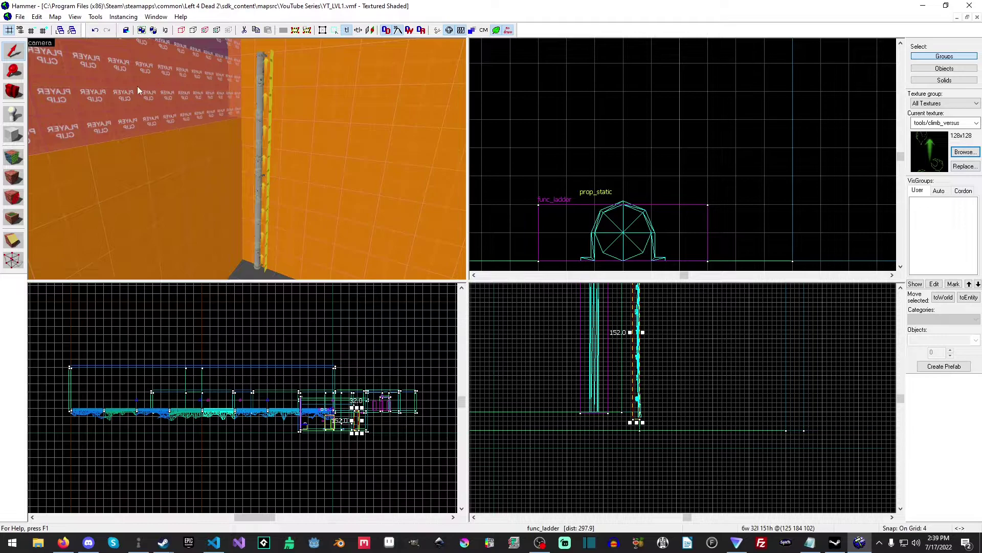
{"action": "key", "text": "z"}
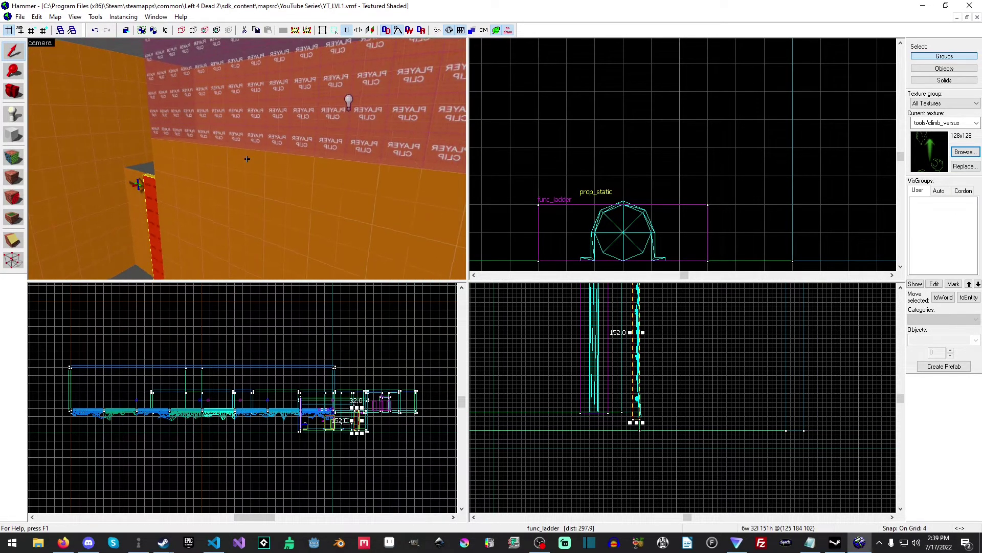
{"action": "key", "text": "w"}
{"action": "key", "text": "a"}
{"action": "key", "text": "z"}
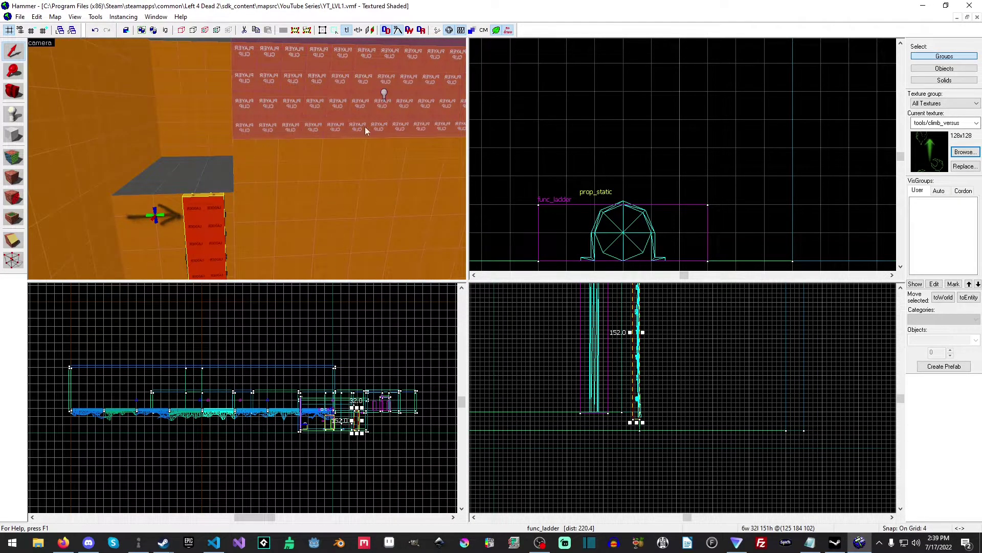
Step: Examine the outdoor area with the dark channel running between the grassy terrain banks
{"action": "key", "text": "z"}
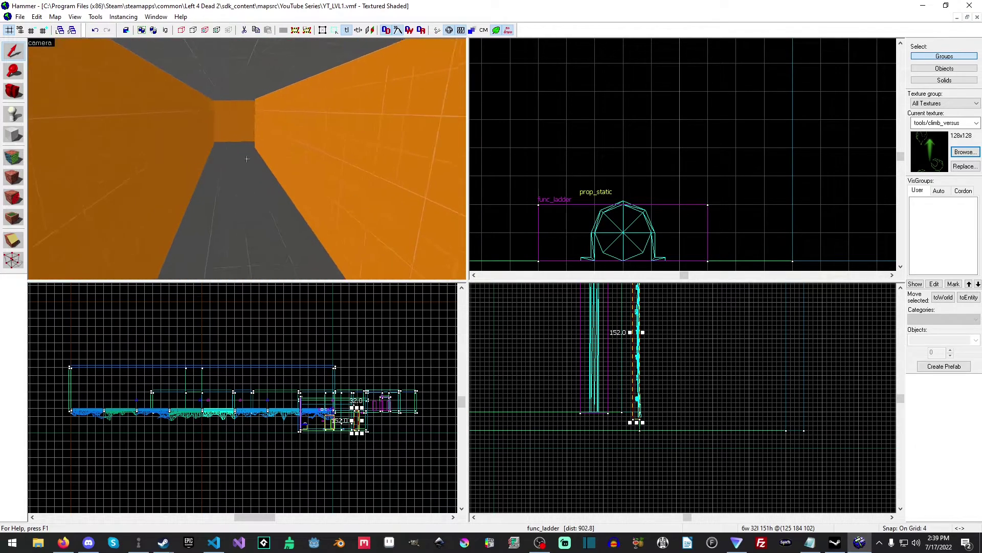
{"action": "key", "text": "w"}
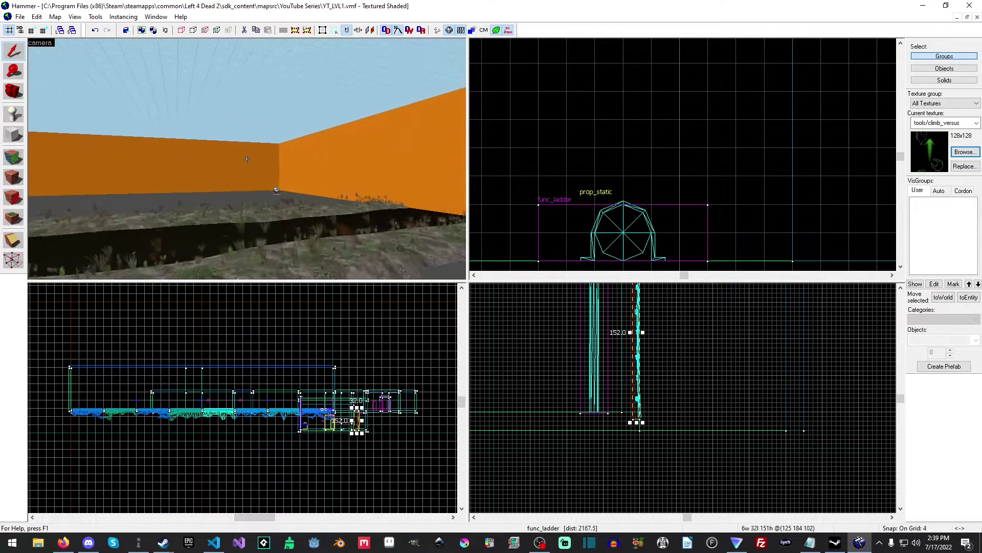
{"action": "key", "text": "w"}
{"action": "key", "text": "z"}
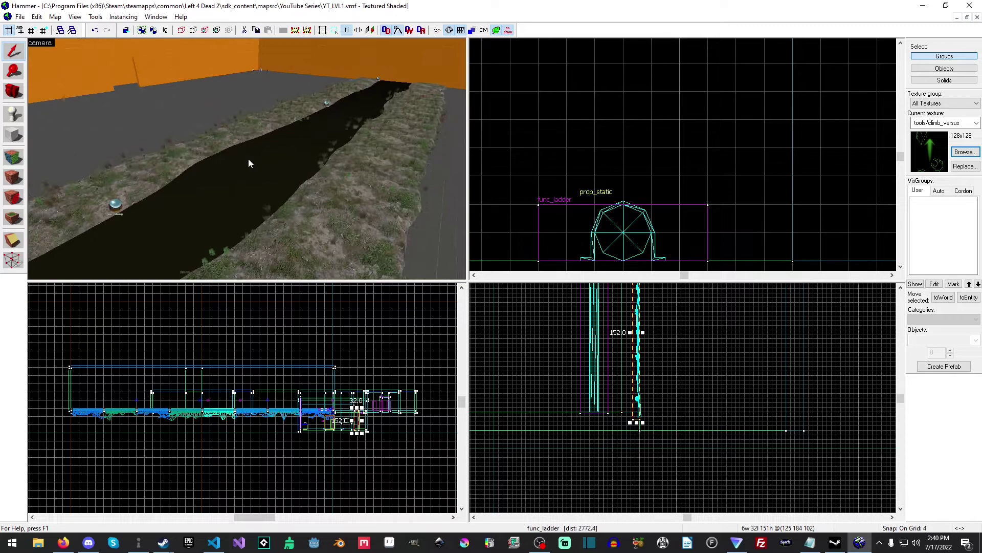